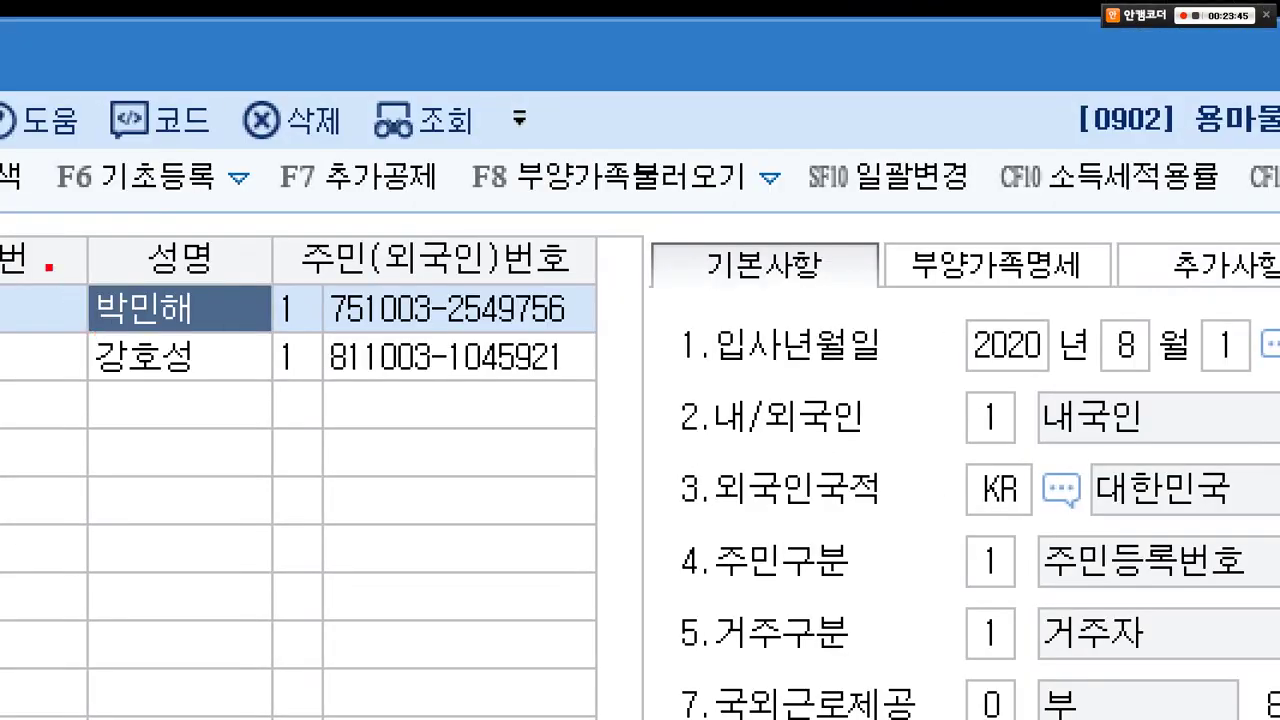
- Review the female employee's basic details, then display her 부양가족명세 and examine the dependents' entries and 기본공제 values
mouse_move(44, 264)
mouse_down()
mouse_move(380, 348)
mouse_move(510, 328)
mouse_up()
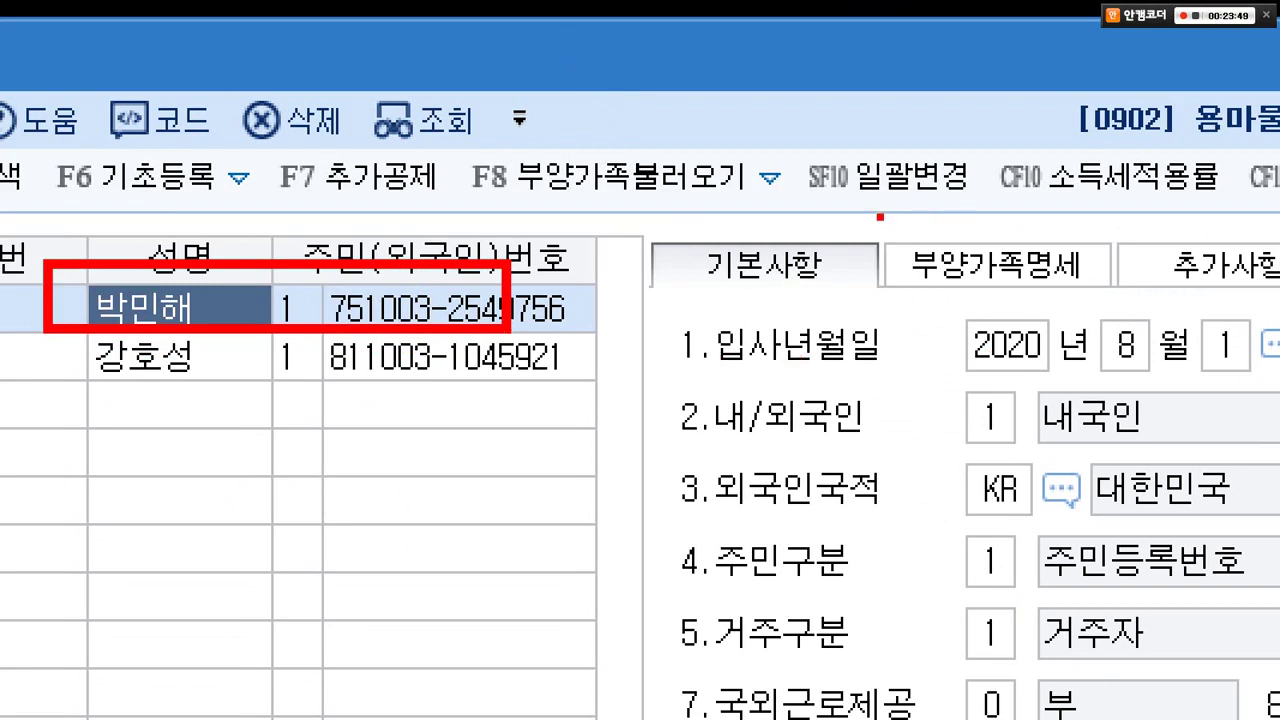
drag(876, 214, 1100, 308)
drag(1004, 282, 858, 464)
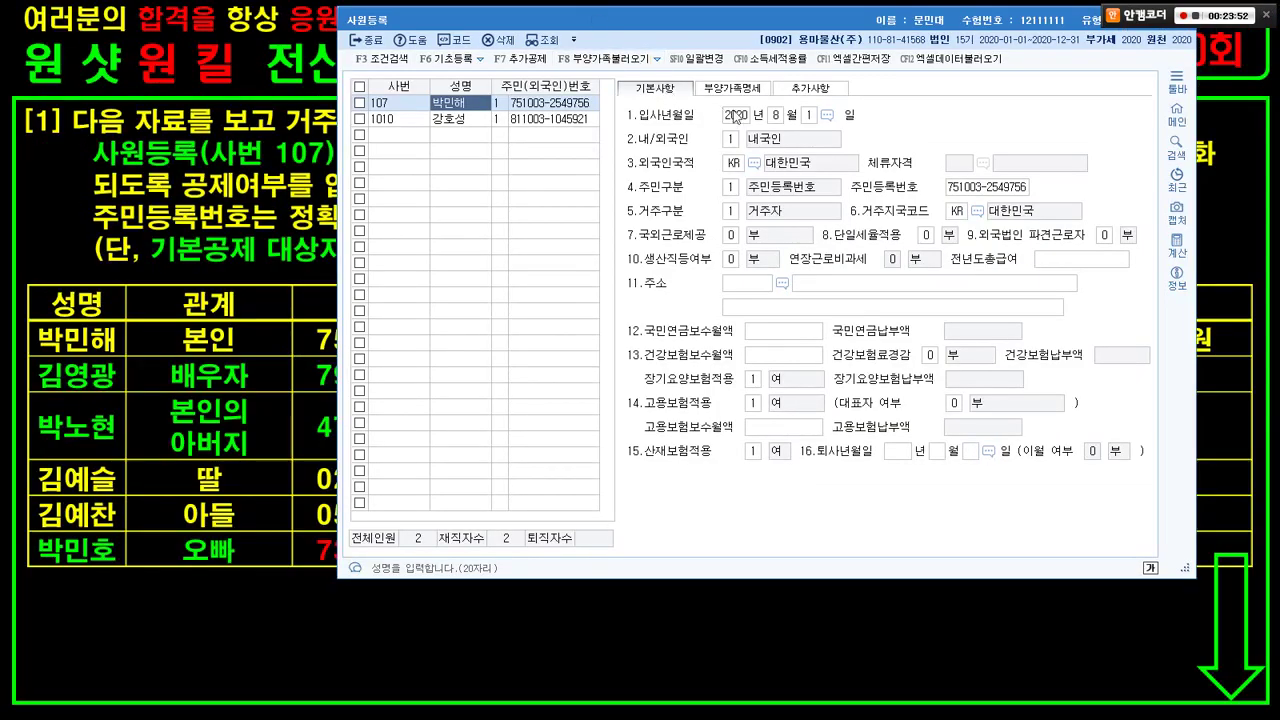
click(1015, 258)
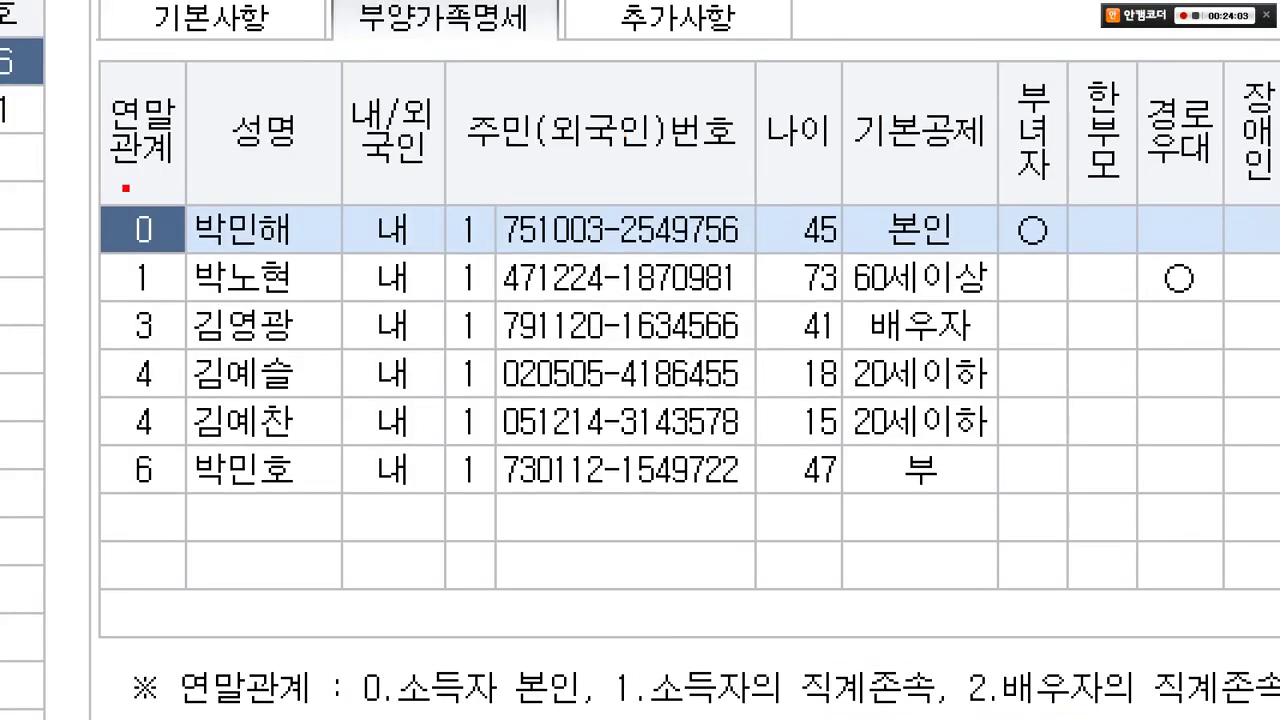
mouse_move(113, 185)
mouse_down()
mouse_move(656, 344)
mouse_move(834, 456)
mouse_move(852, 498)
mouse_up()
mouse_move(970, 510)
mouse_down()
mouse_move(932, 514)
mouse_move(833, 232)
mouse_move(1004, 306)
mouse_move(962, 510)
mouse_up()
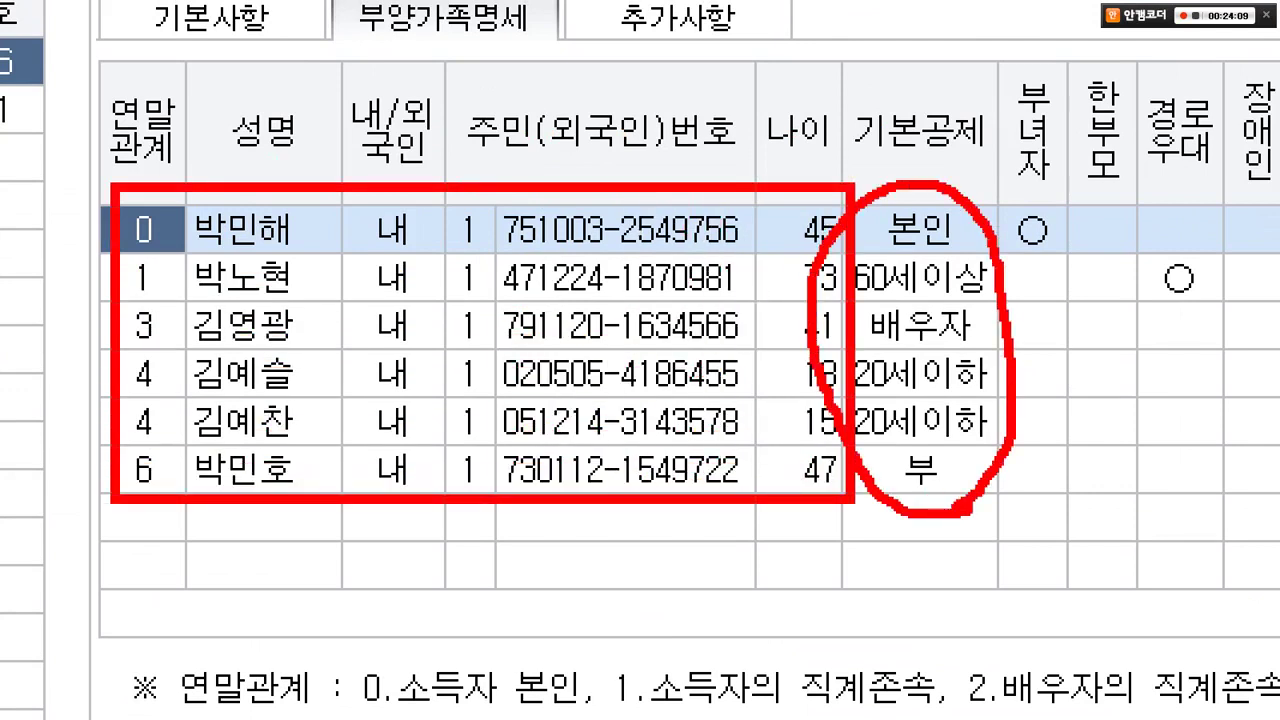
key(Escape)
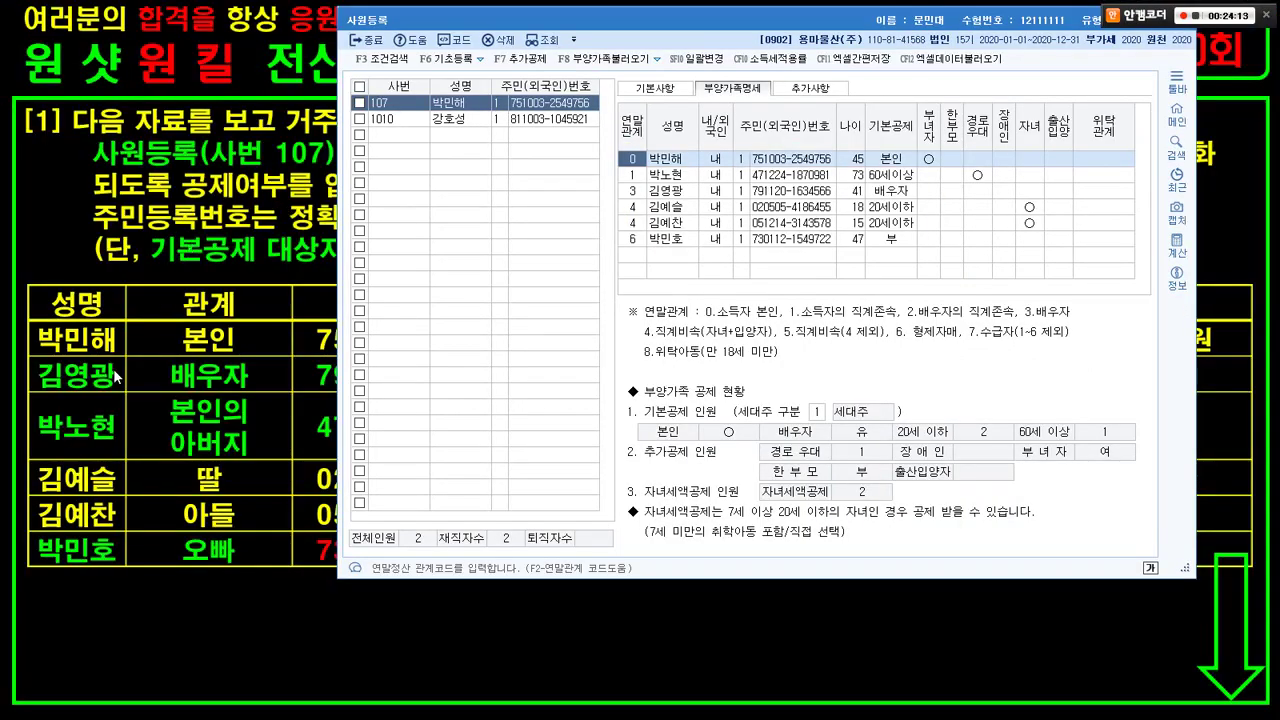
- Set the spouse's 기본공제 to 0:부 in the 부양가족명세 list
key(ctrl+1)
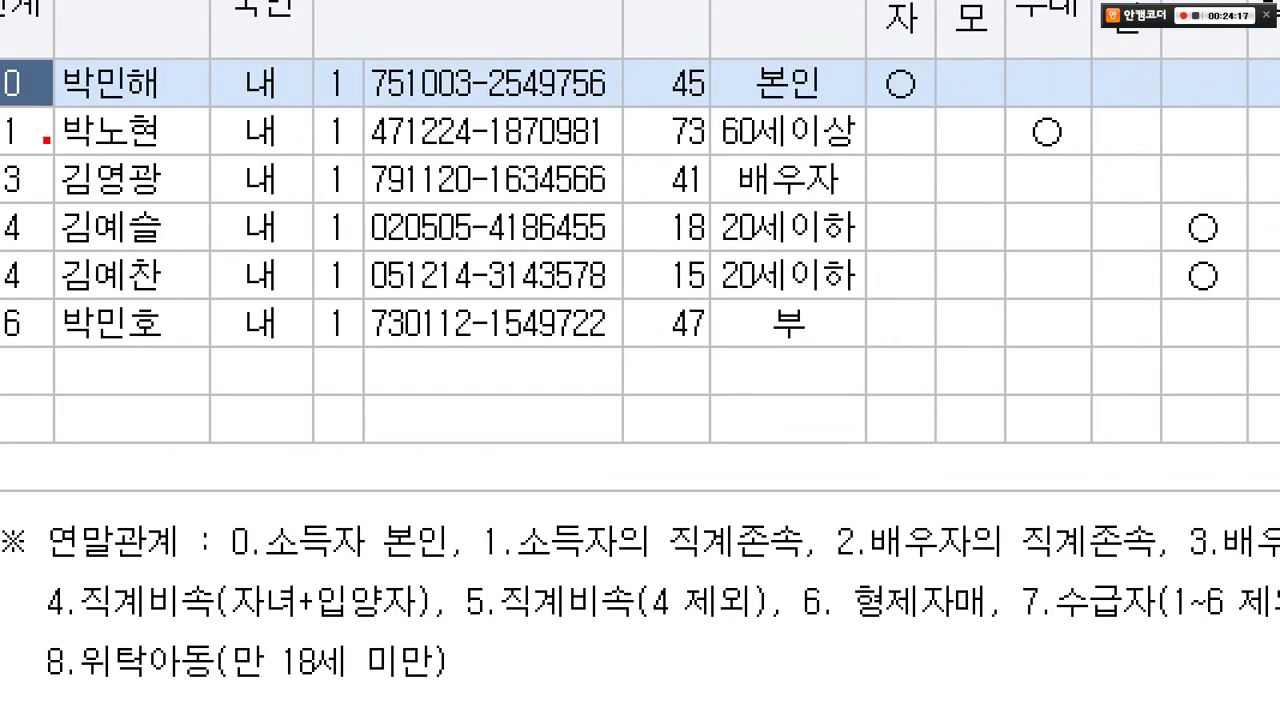
mouse_move(20, 140)
mouse_down()
mouse_move(297, 184)
mouse_move(912, 226)
mouse_up()
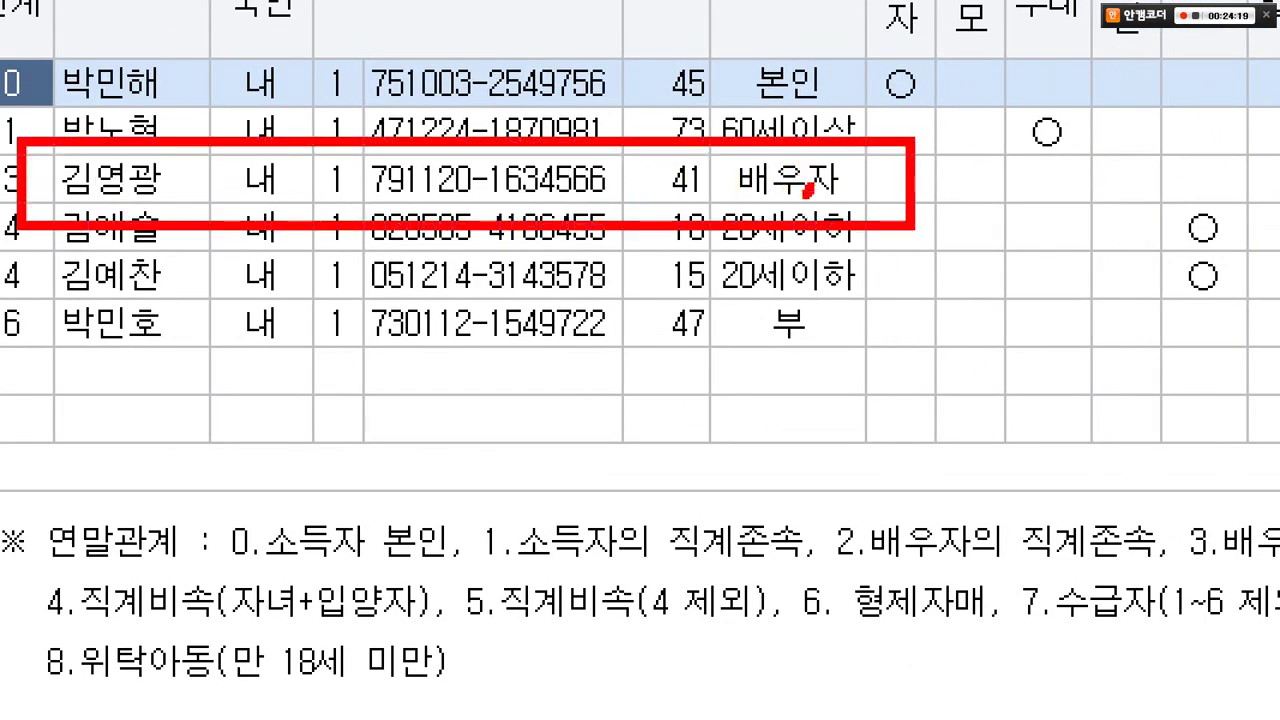
mouse_move(805, 196)
mouse_down()
mouse_move(760, 166)
mouse_move(808, 186)
mouse_up()
key(Escape)
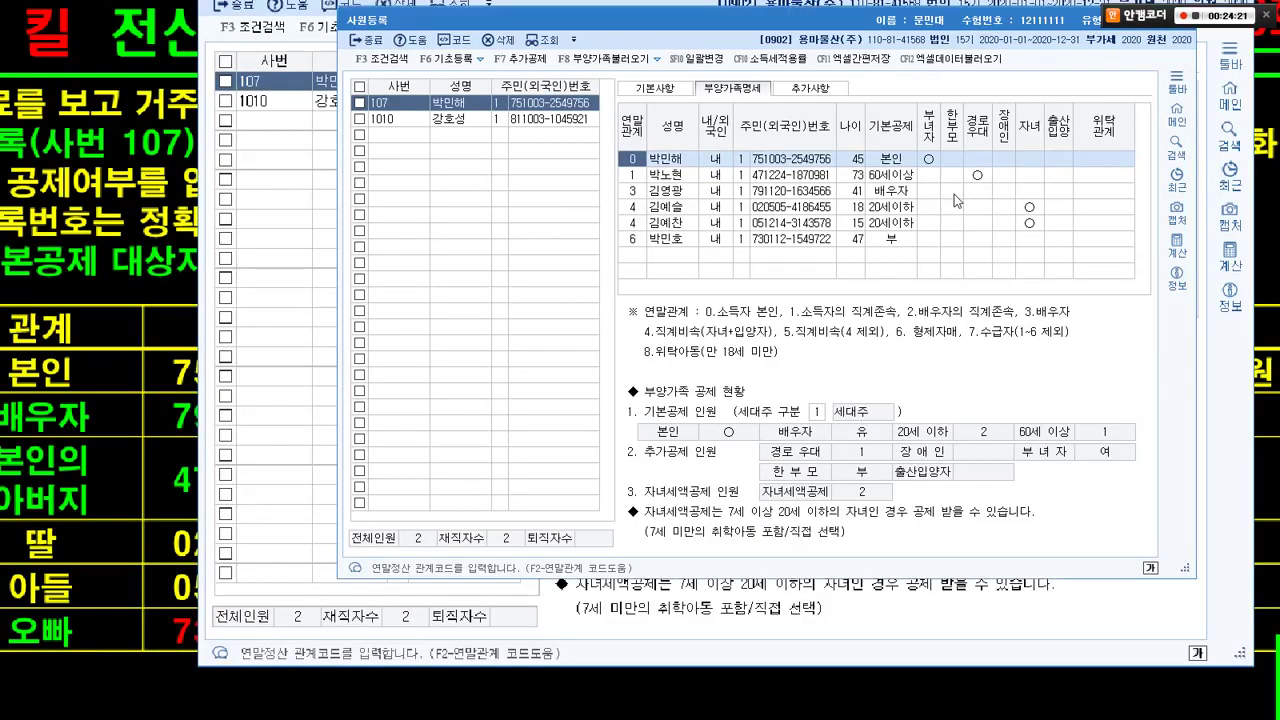
click(886, 190)
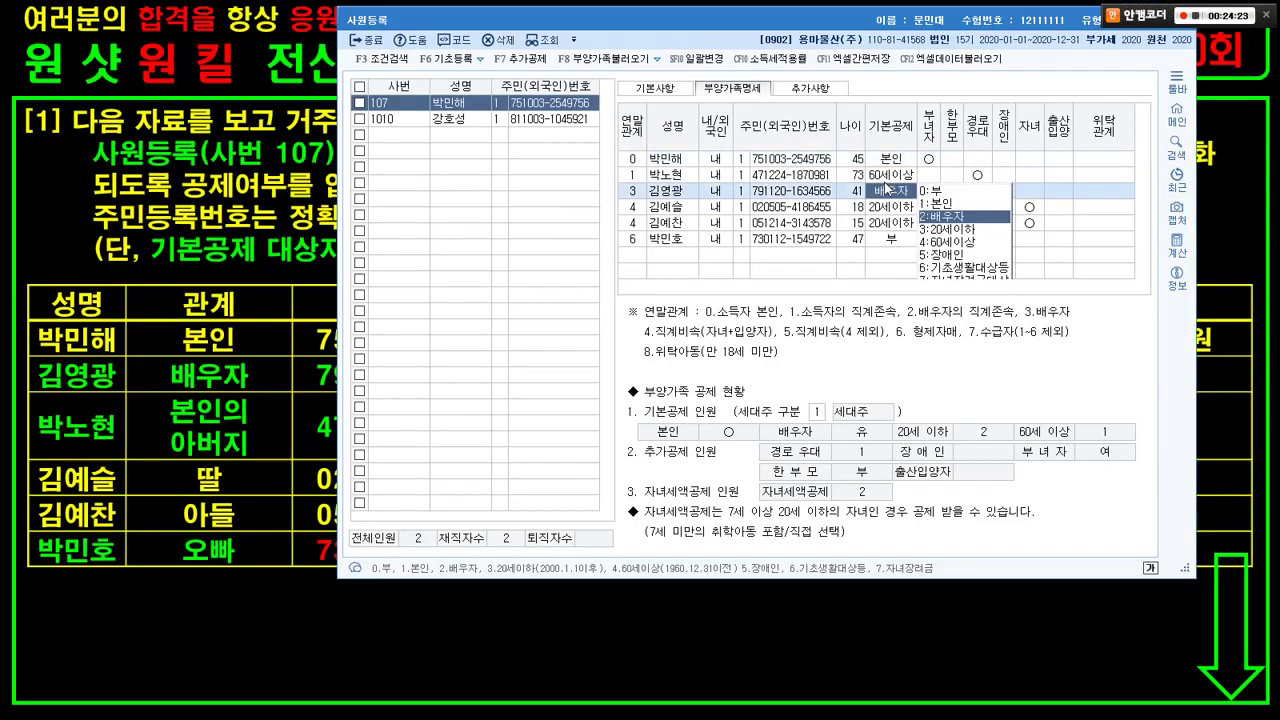
key(ctrl+1)
mouse_move(936, 156)
mouse_down()
mouse_move(1026, 164)
mouse_move(1106, 220)
mouse_up()
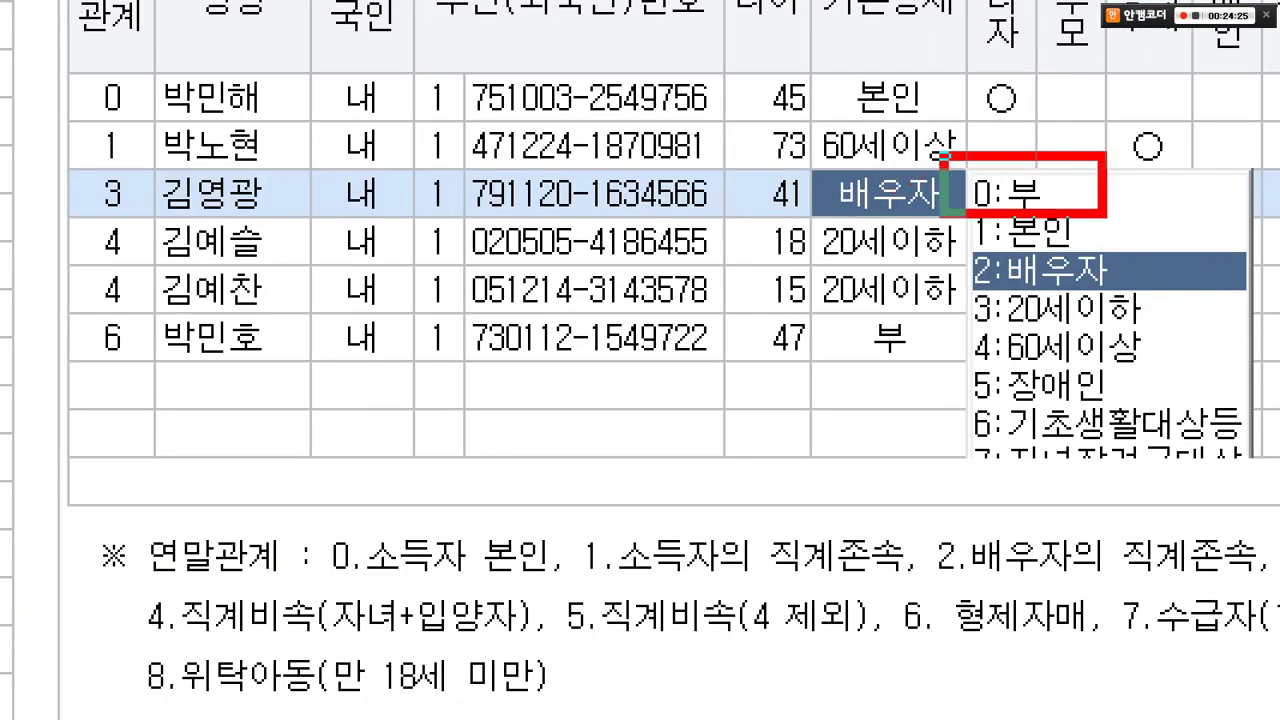
key(Escape)
click(925, 190)
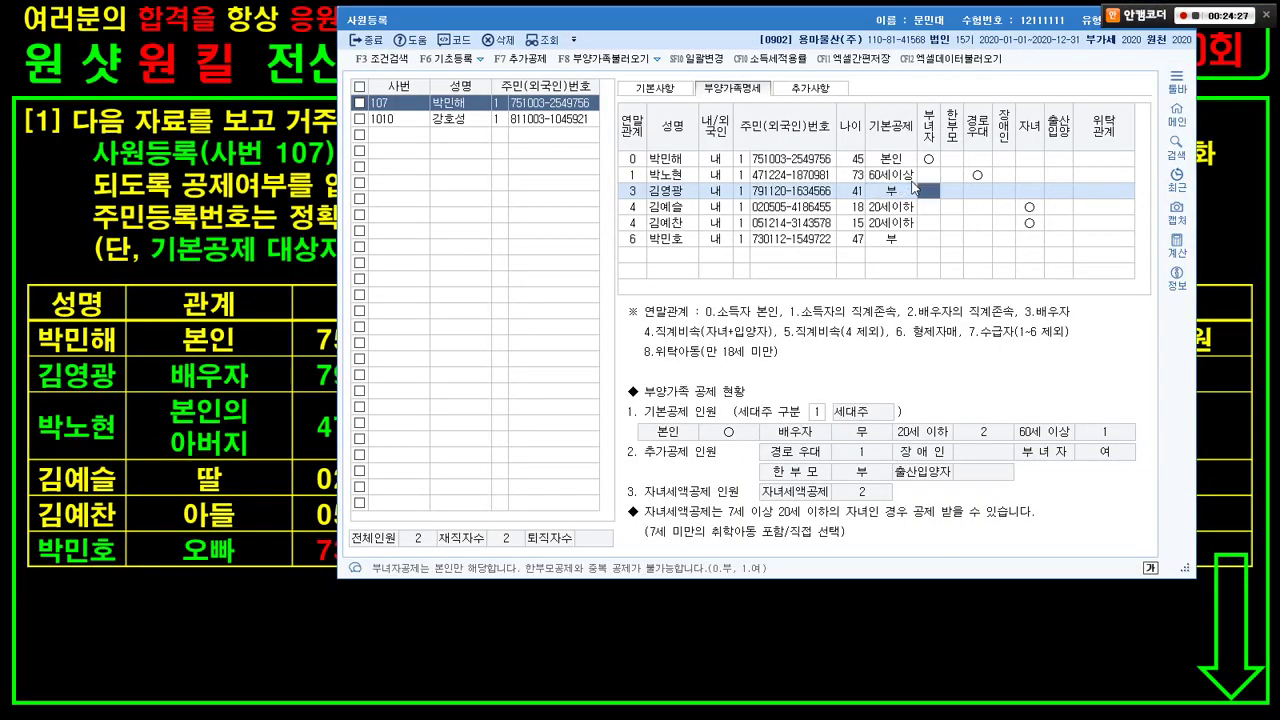
- Check the question's dependents table, then set the father's 기본공제 to 0:부 in the 부양가족명세 list
click(295, 338)
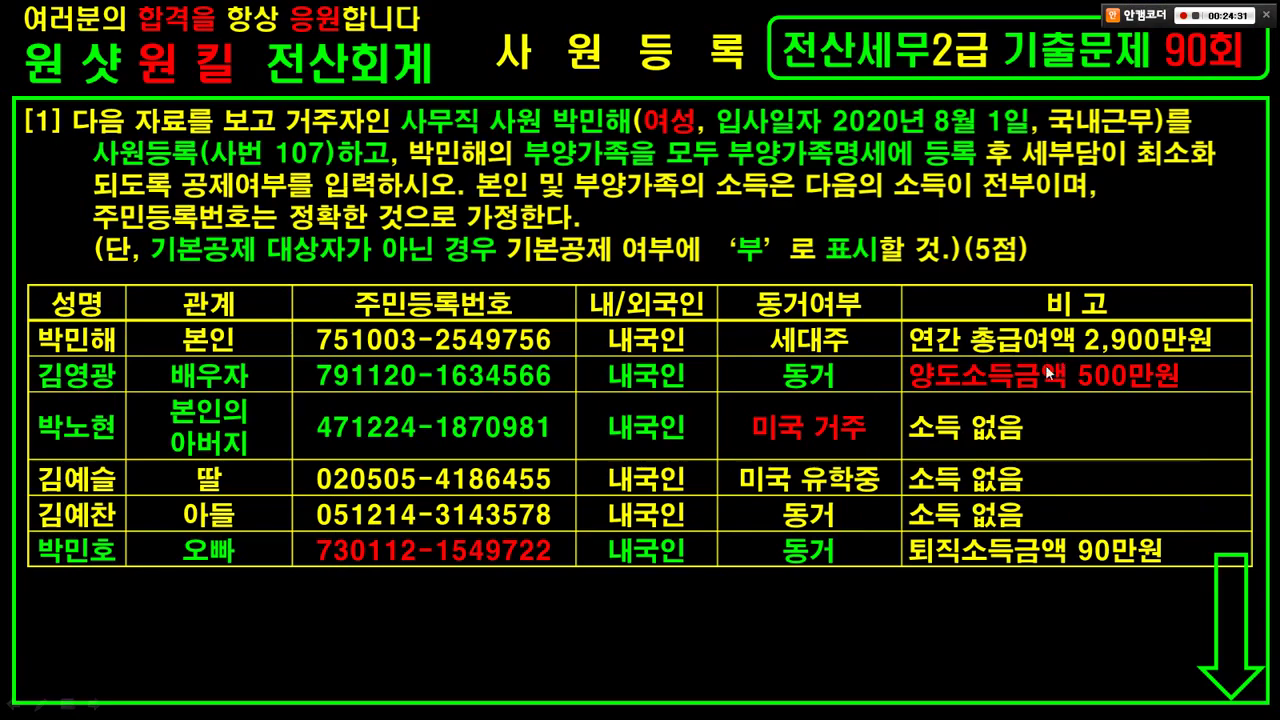
key(alt+Tab)
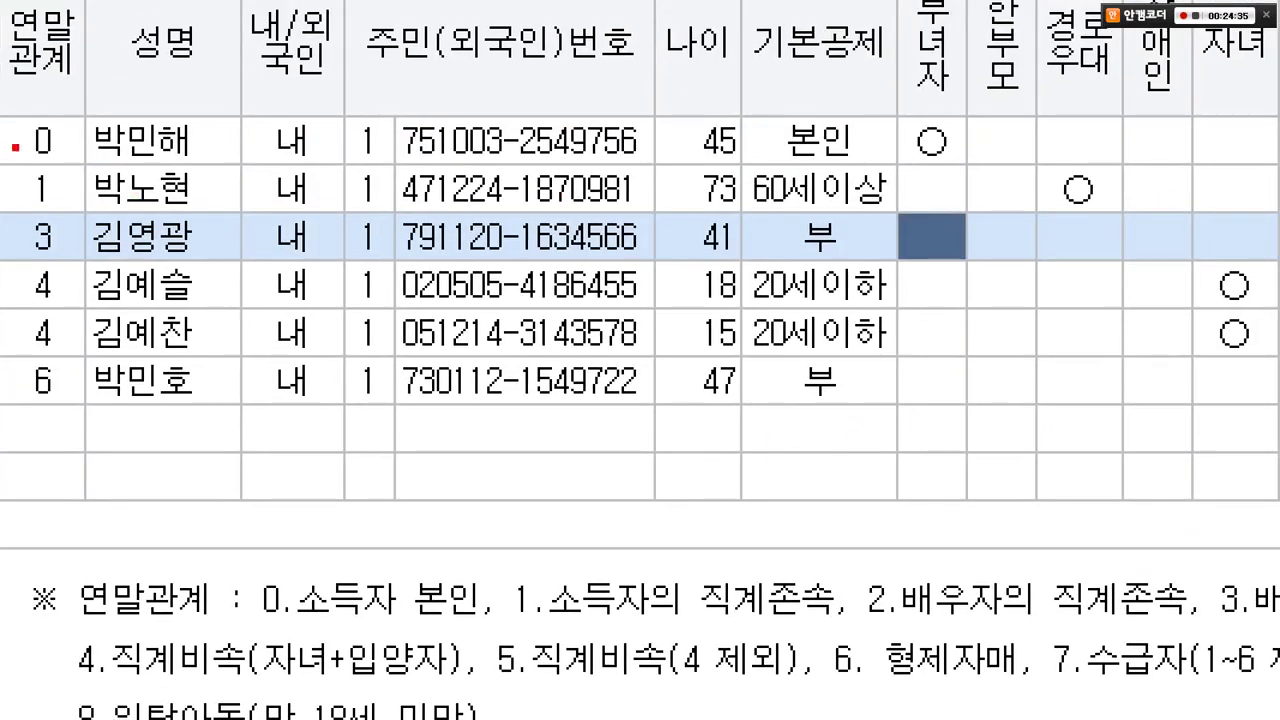
drag(16, 148, 326, 220)
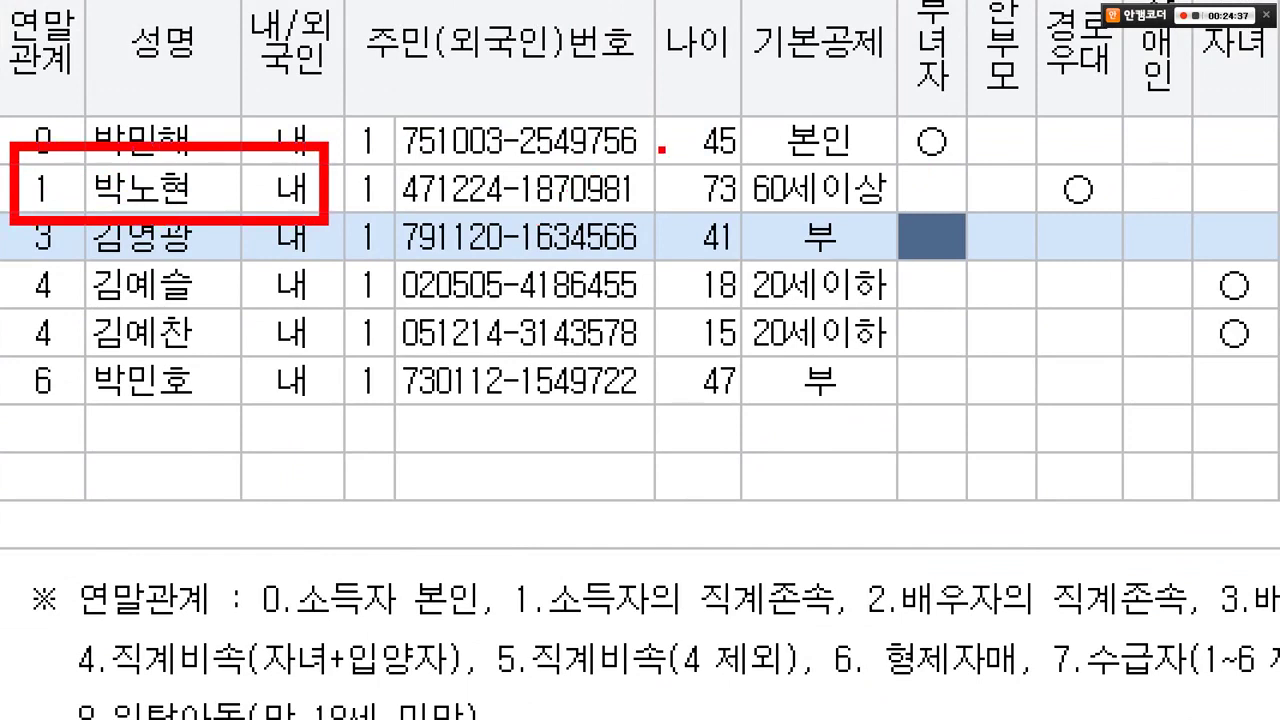
drag(660, 148, 906, 230)
drag(861, 189, 796, 186)
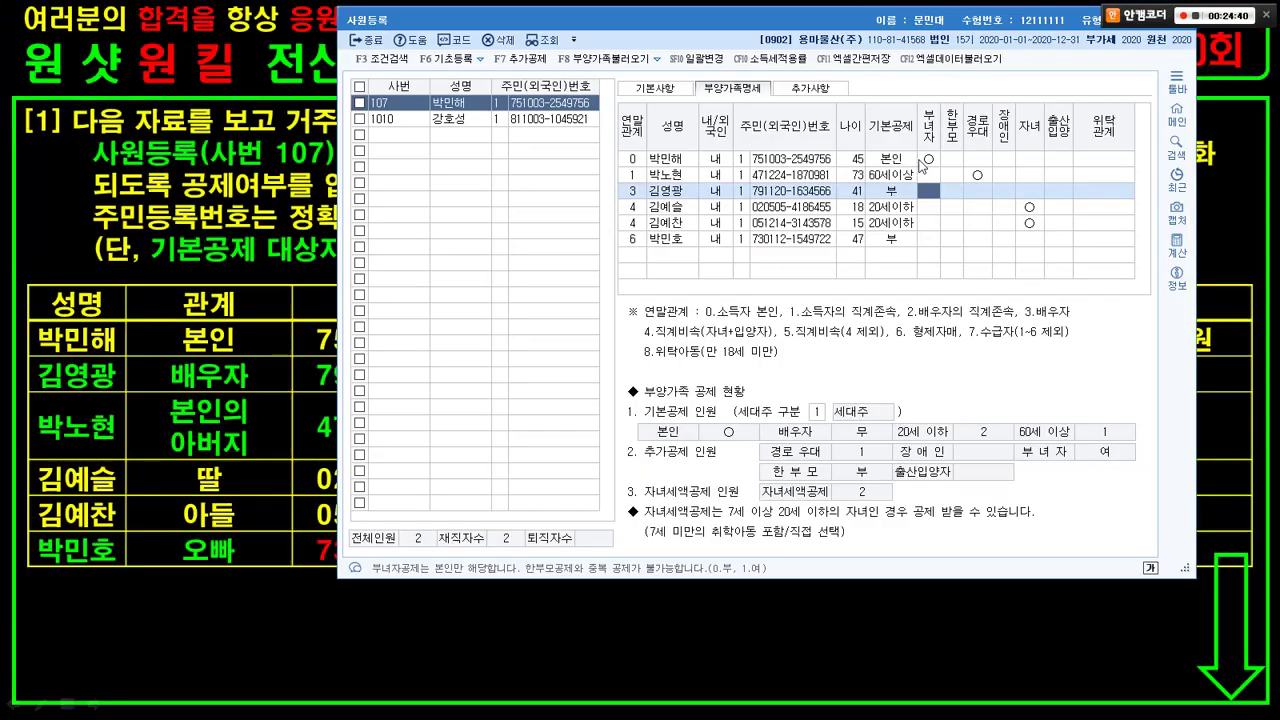
click(840, 187)
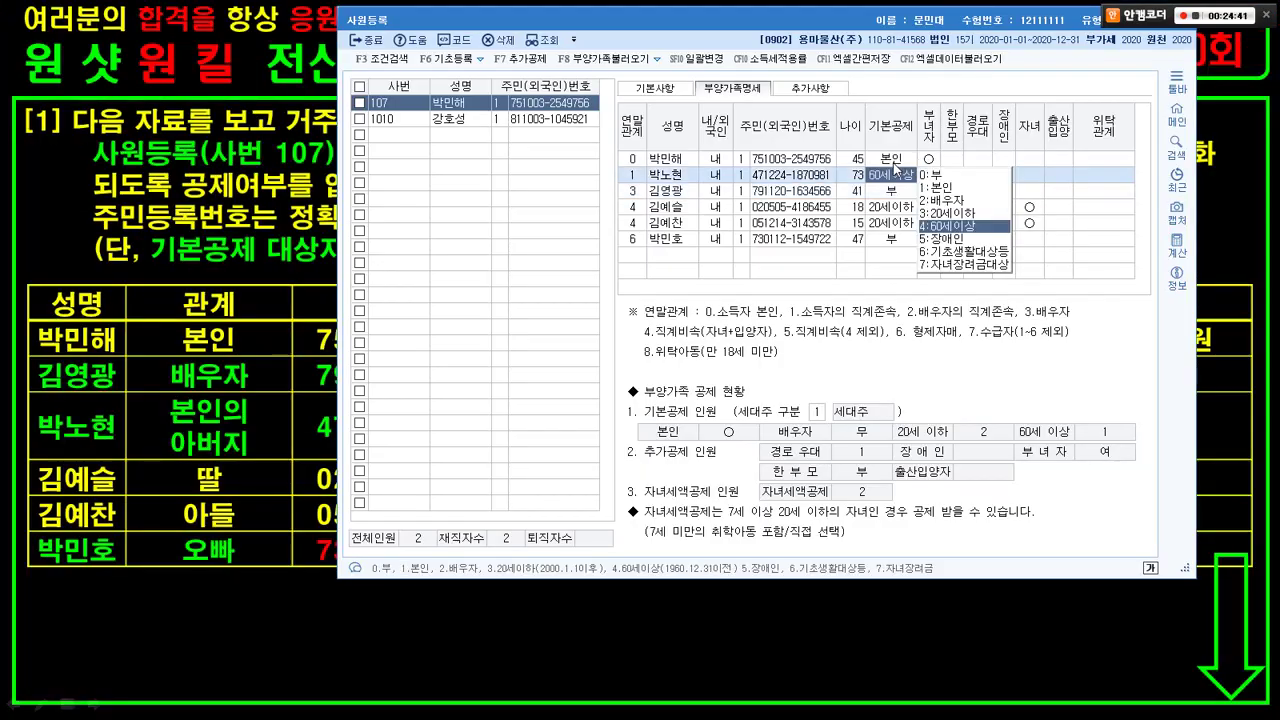
click(926, 175)
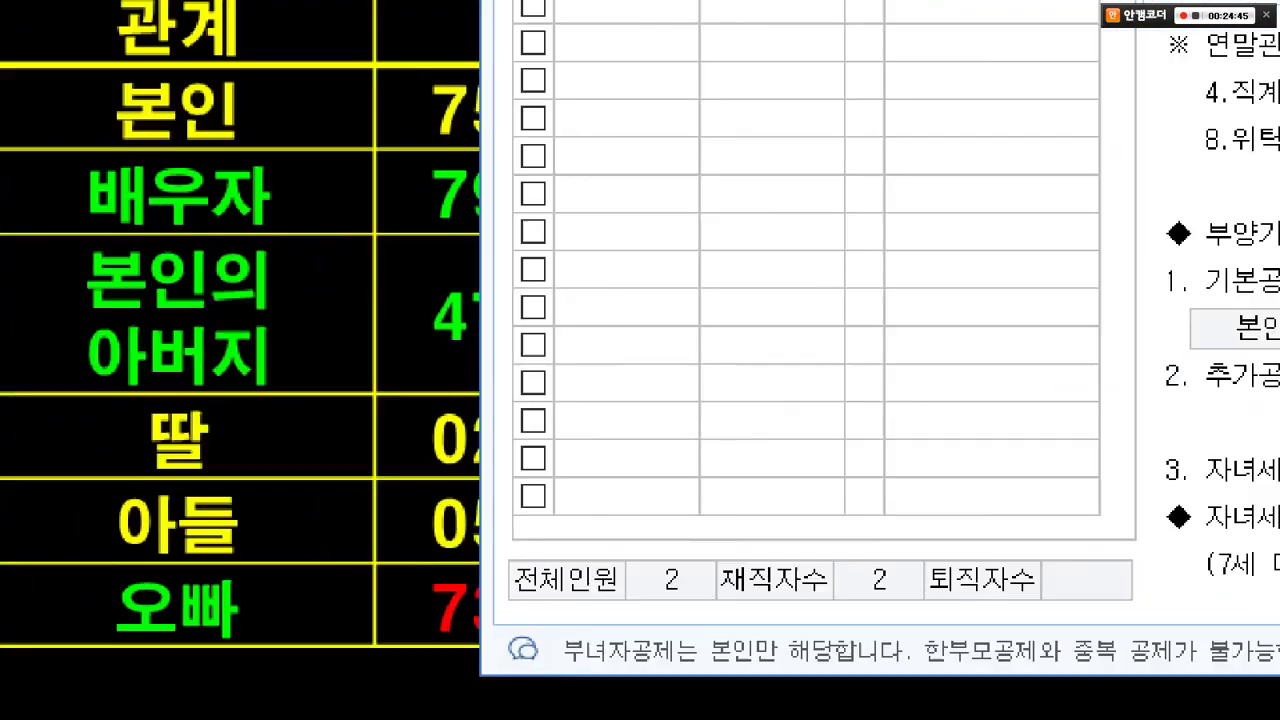
- Check the brother's age and 기본공제 entry in the 부양가족명세 list
mouse_move(318, 553)
mouse_down()
mouse_move(295, 402)
mouse_move(326, 552)
mouse_up()
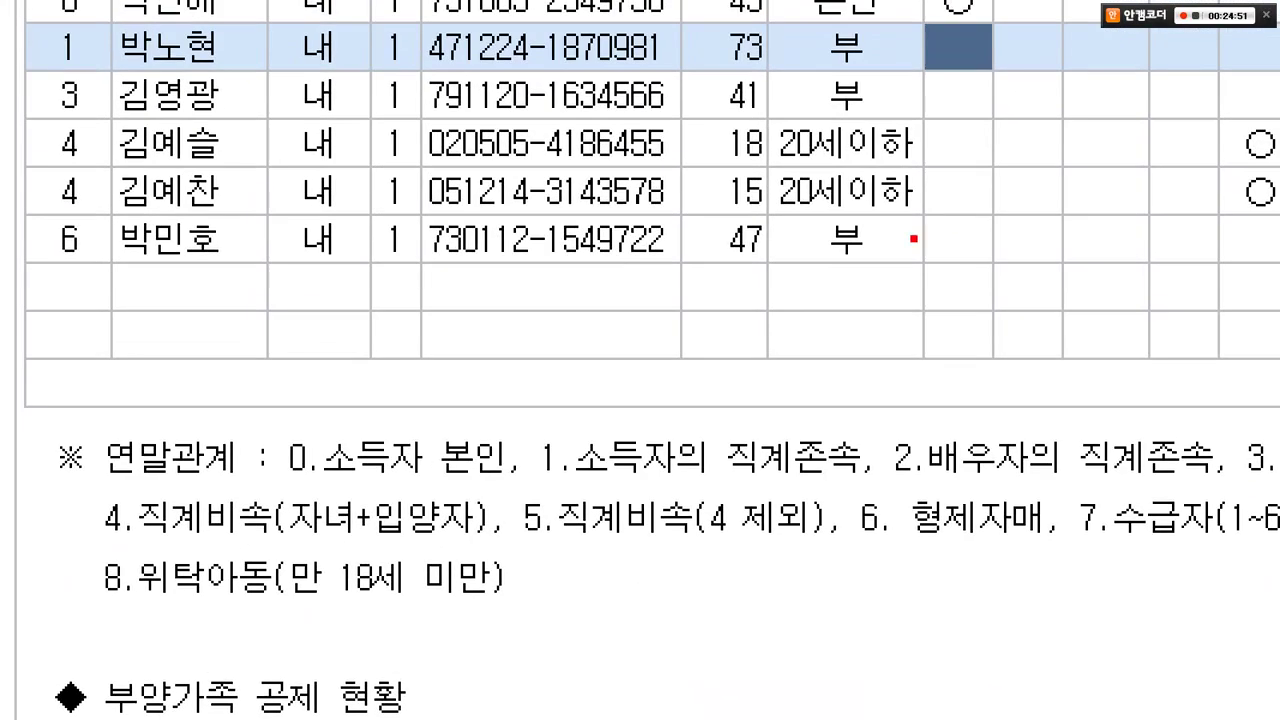
drag(95, 205, 915, 284)
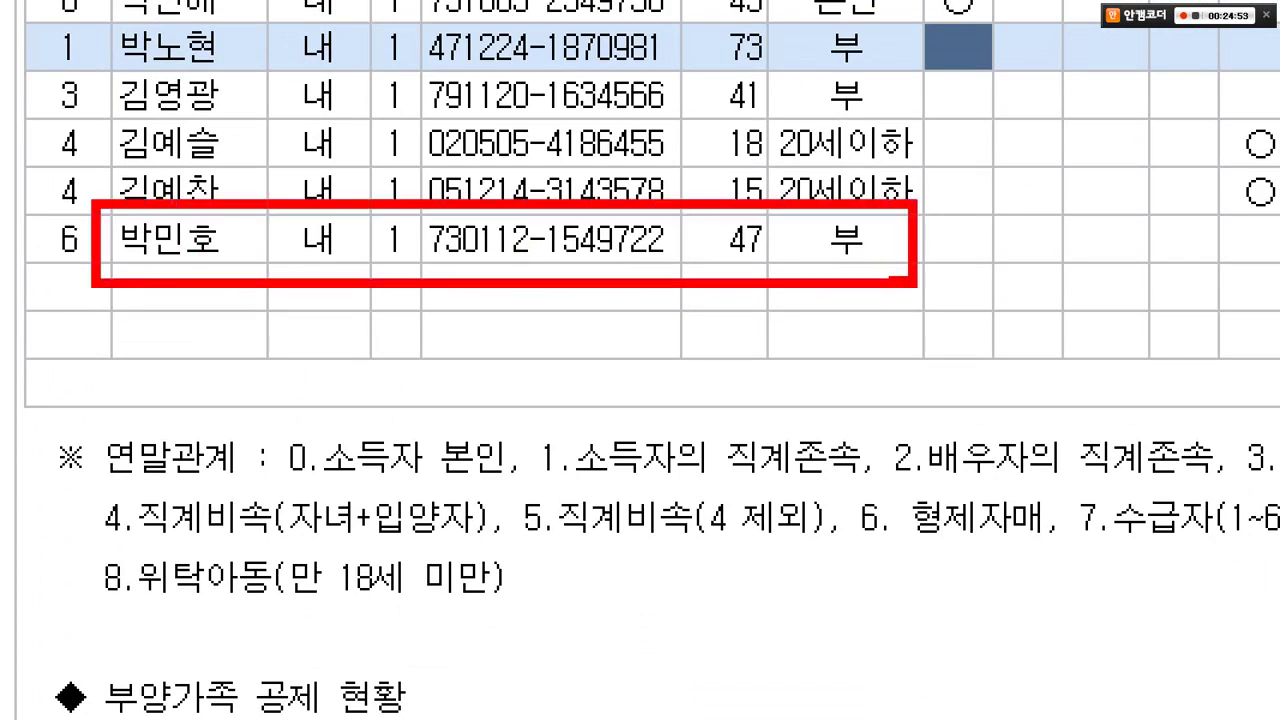
drag(832, 212, 812, 276)
drag(740, 240, 742, 276)
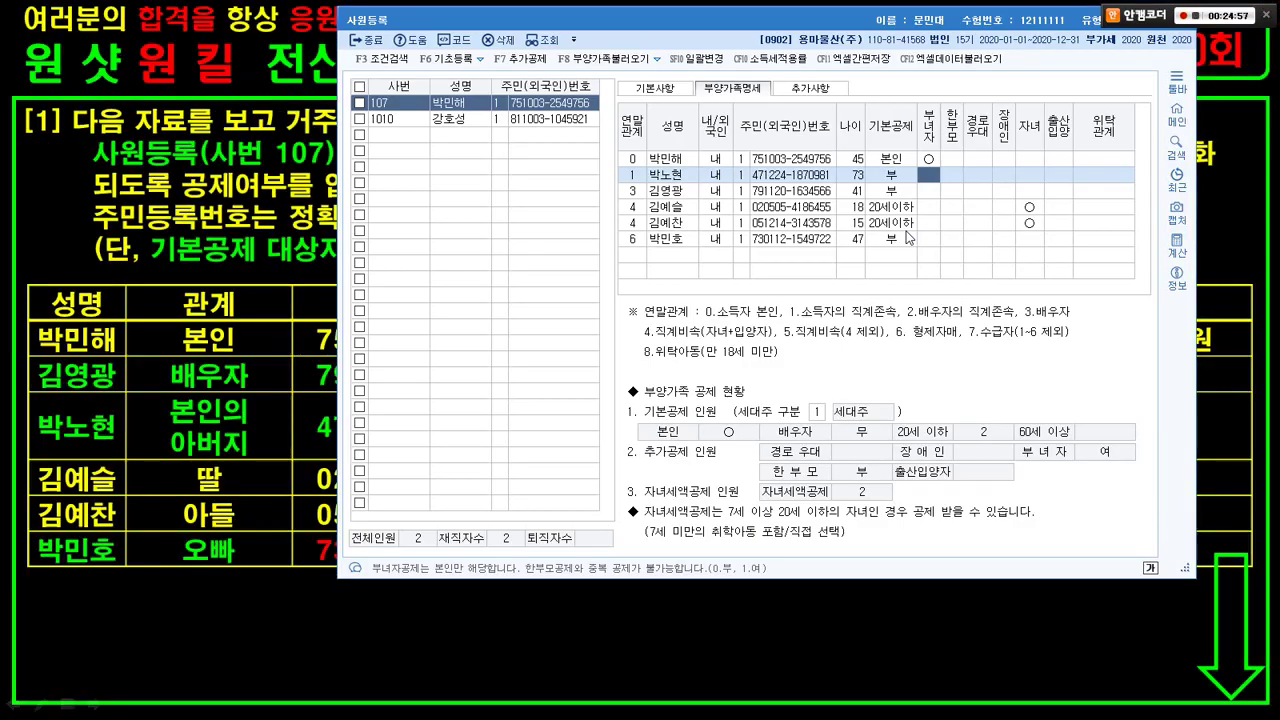
- Examine the employee's 부녀자 mark and compare the two children's ages and 기본공제 entries with their 자녀 marks
click(666, 160)
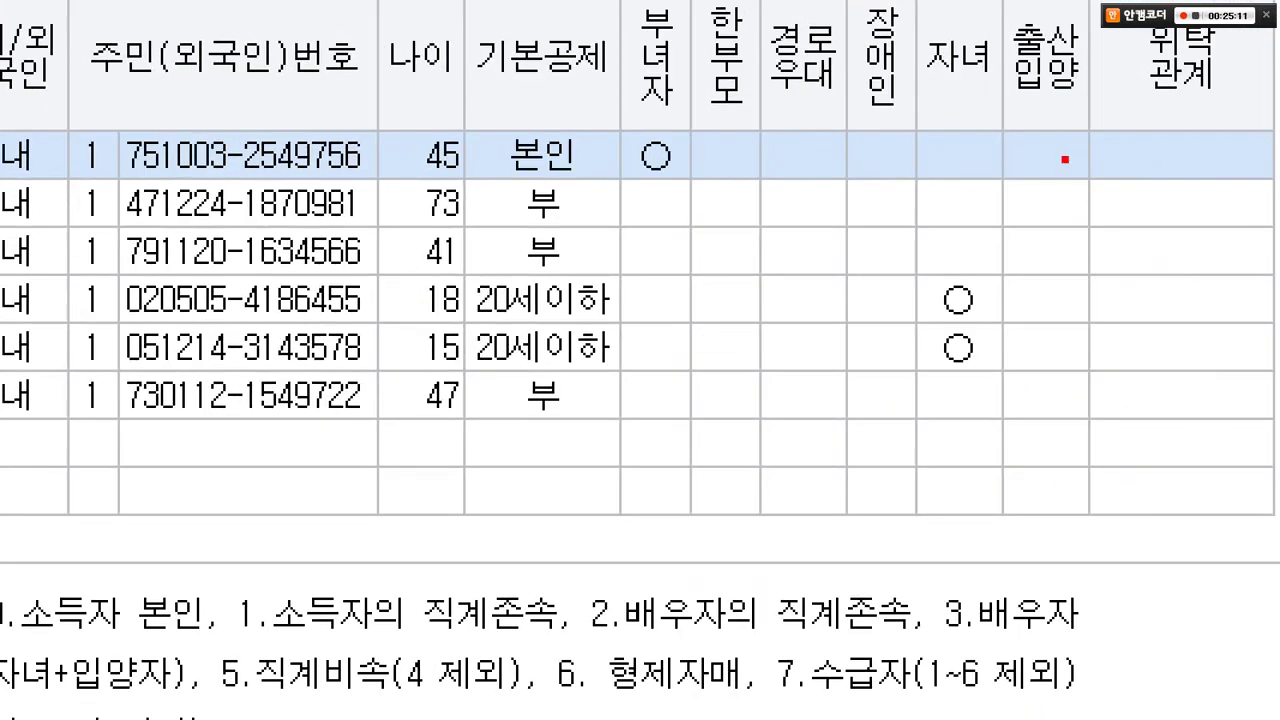
mouse_move(706, 178)
mouse_down()
mouse_move(654, 192)
mouse_move(630, 106)
mouse_move(708, 178)
mouse_up()
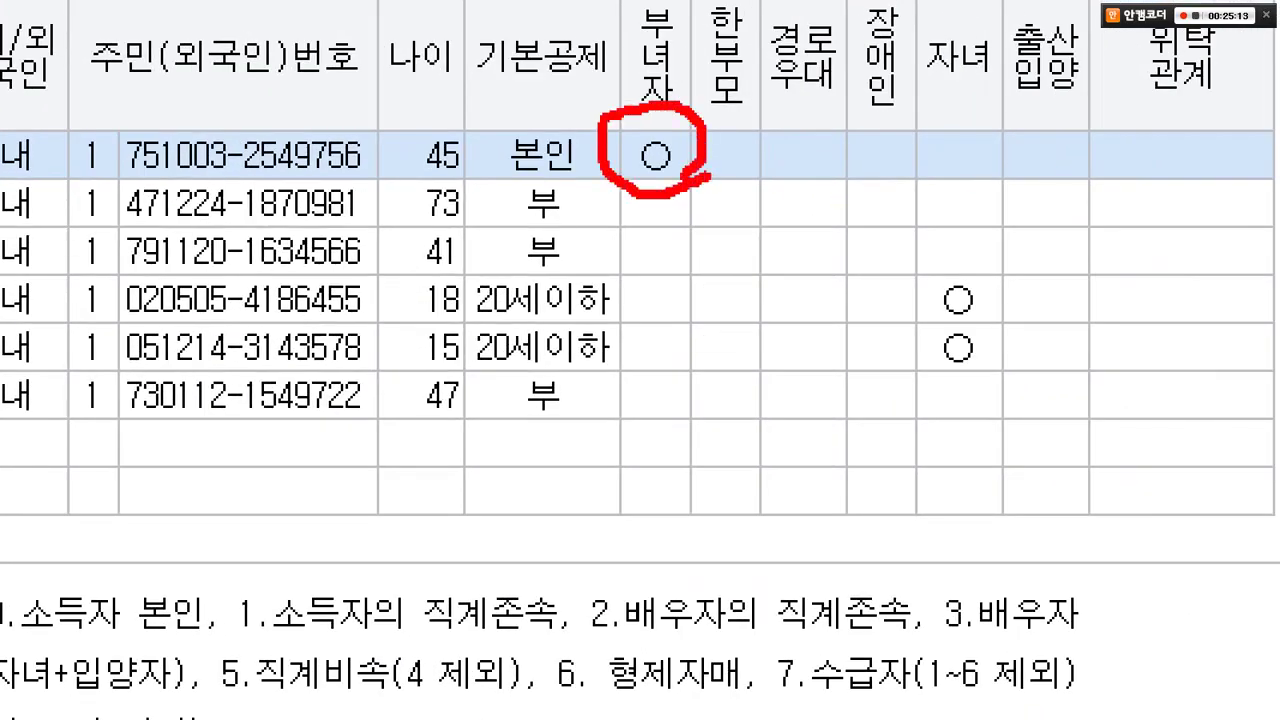
mouse_move(674, 56)
mouse_down()
mouse_move(677, 88)
mouse_move(866, 4)
mouse_up()
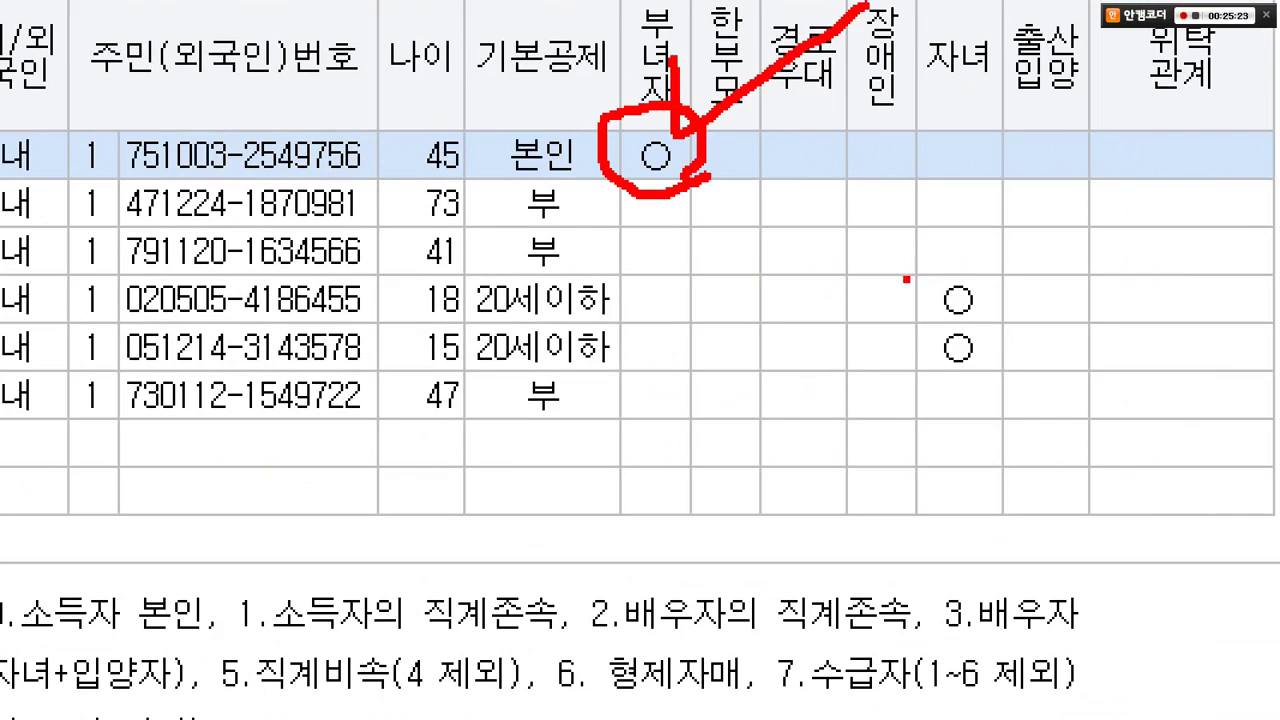
drag(906, 279, 1026, 404)
drag(1003, 228, 1068, 249)
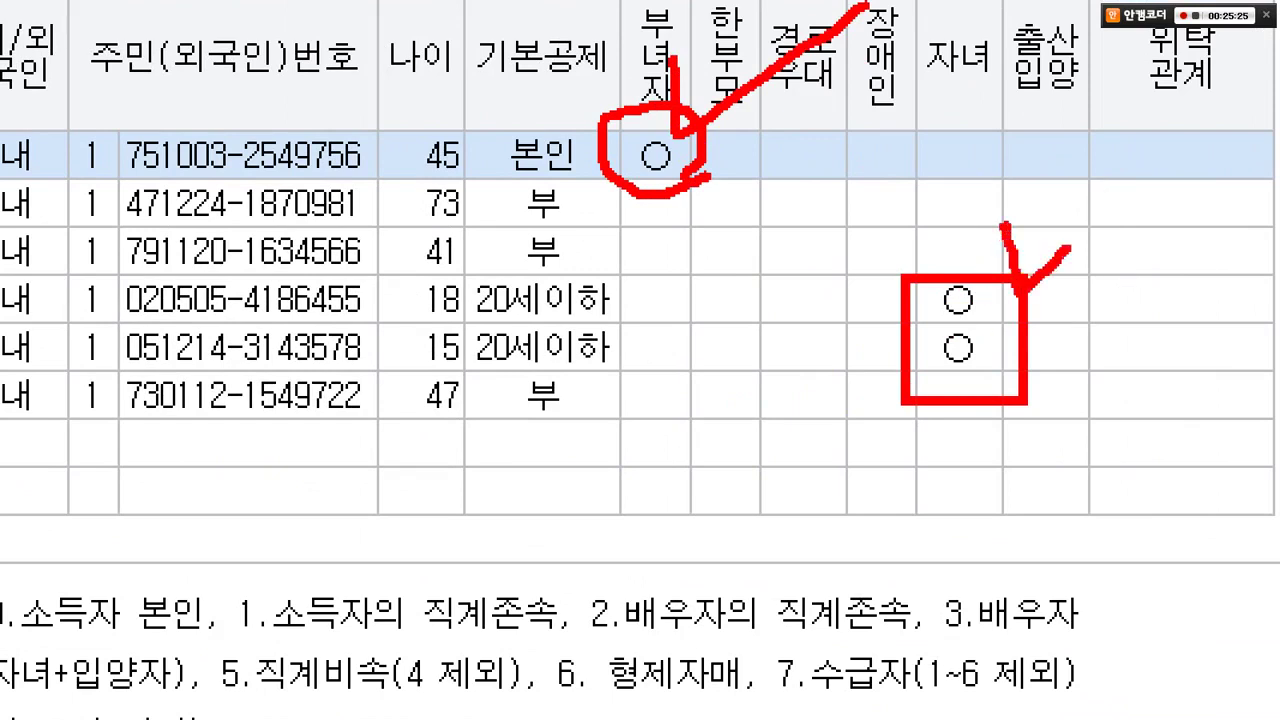
drag(384, 270, 382, 268)
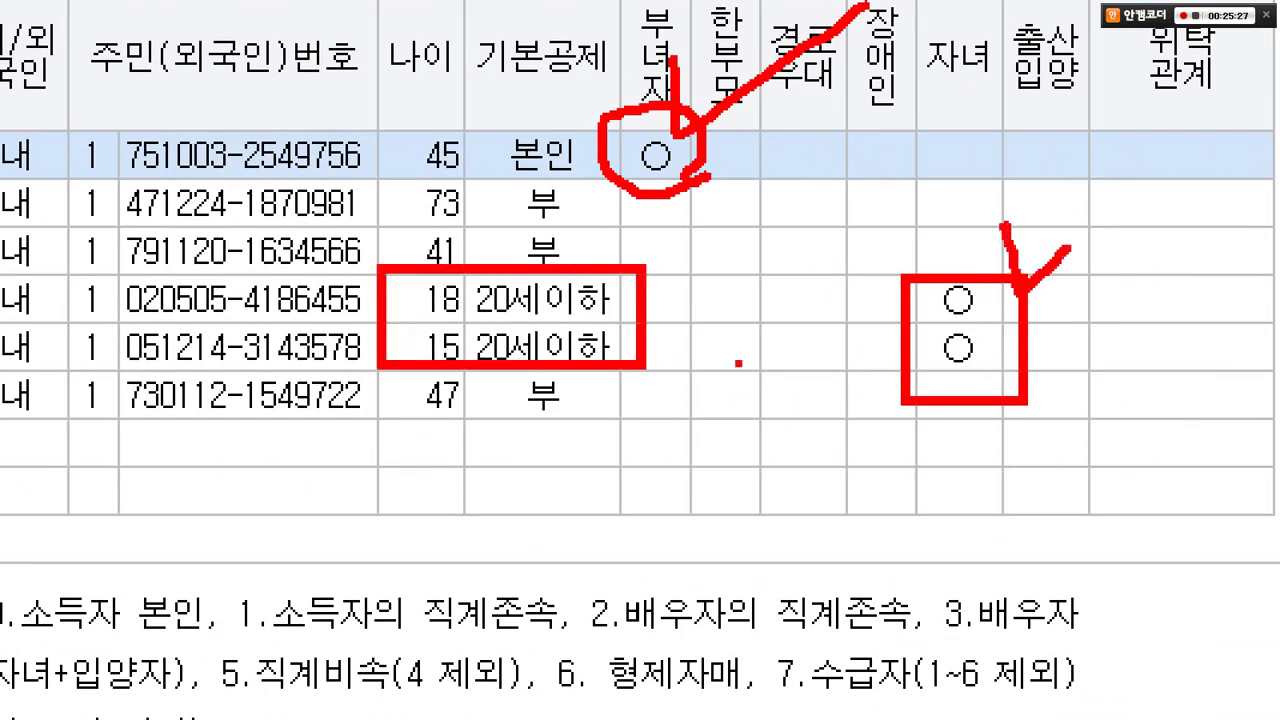
drag(912, 318, 640, 318)
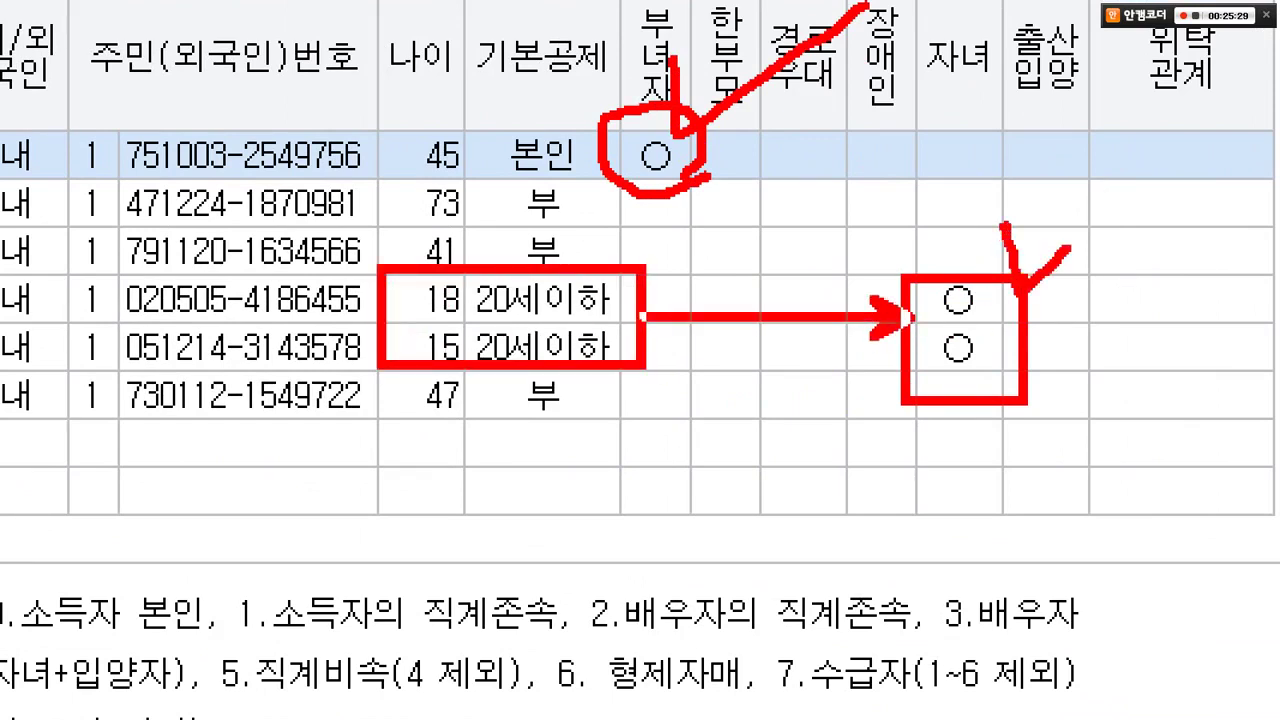
key(Escape)
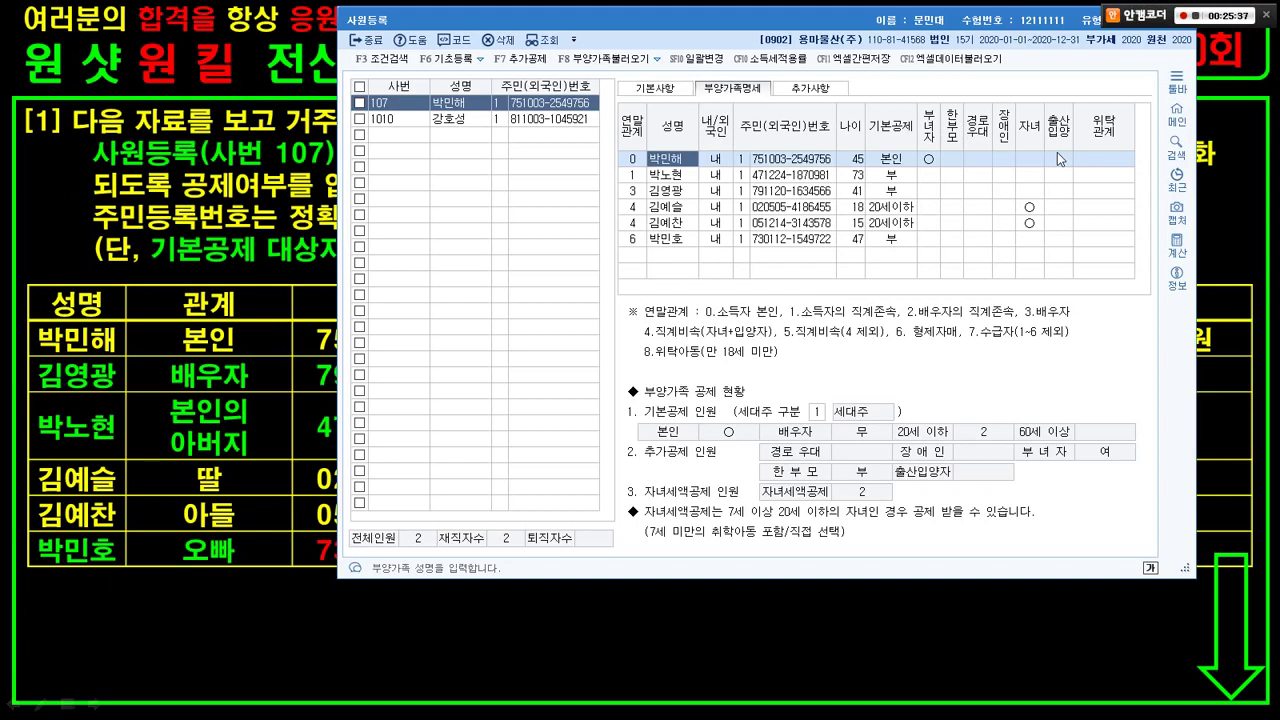
- Inspect the son's 자녀 and 출산입양 options and recheck the brother's 기본공제 entry
click(1029, 222)
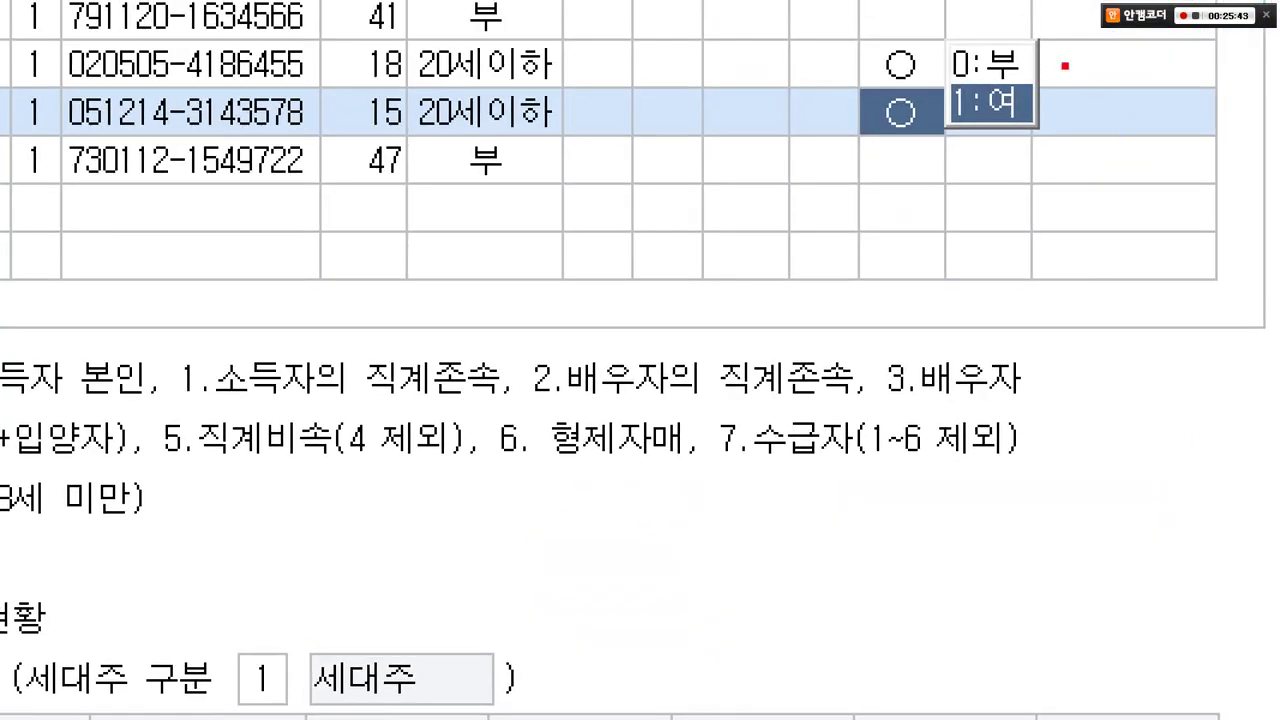
drag(932, 22, 1068, 93)
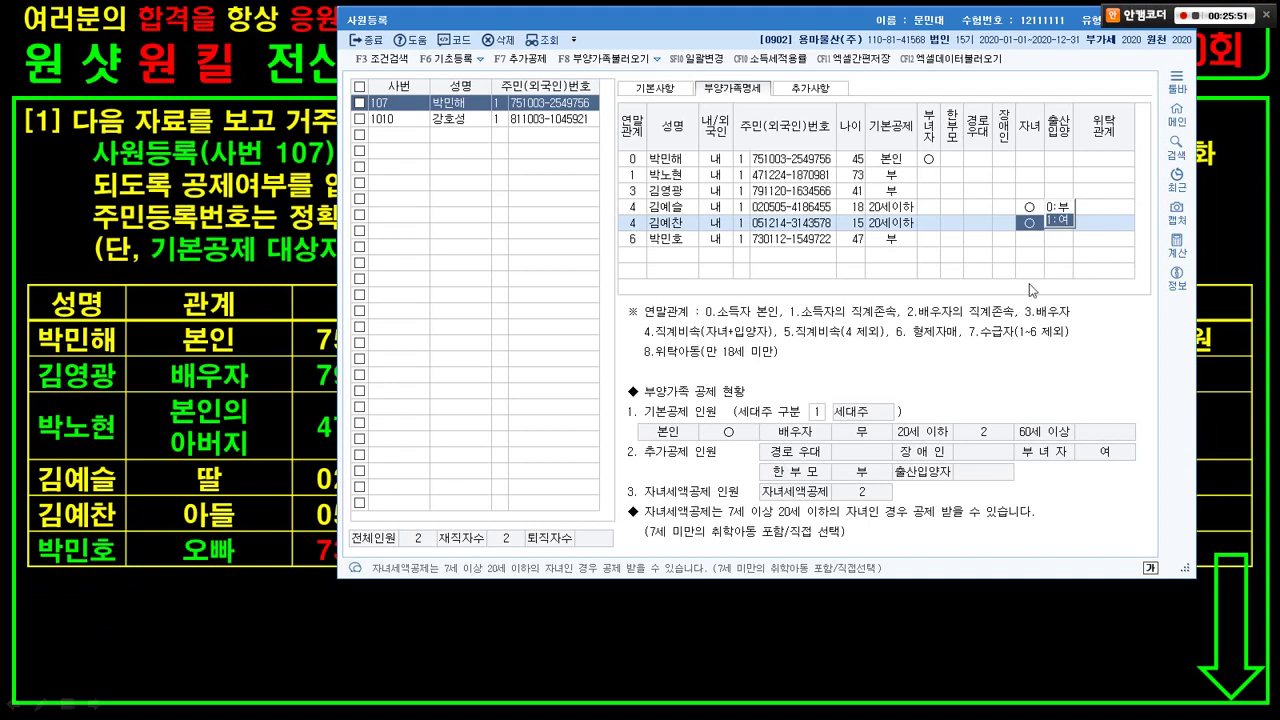
click(1053, 209)
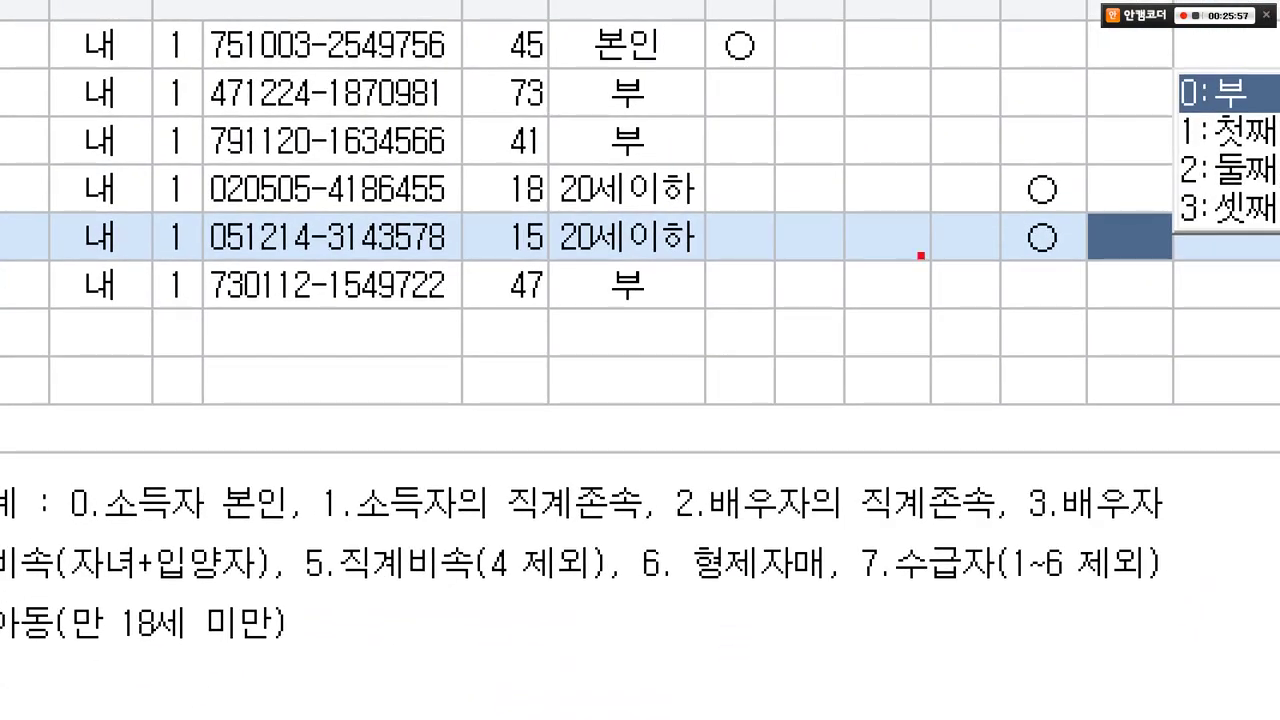
drag(543, 250, 710, 325)
mouse_move(652, 255)
mouse_down()
mouse_move(668, 288)
mouse_move(732, 210)
mouse_up()
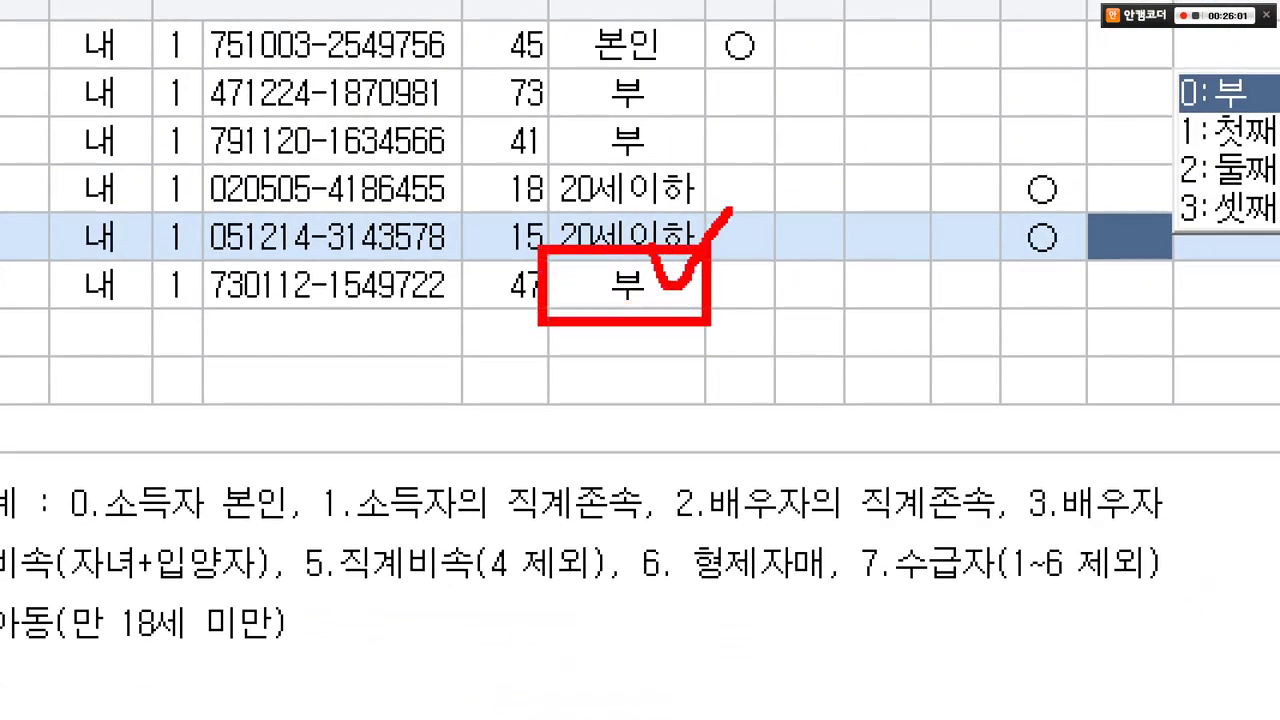
mouse_move(664, 290)
mouse_down()
mouse_move(610, 314)
mouse_move(592, 292)
mouse_move(648, 268)
mouse_move(644, 294)
mouse_up()
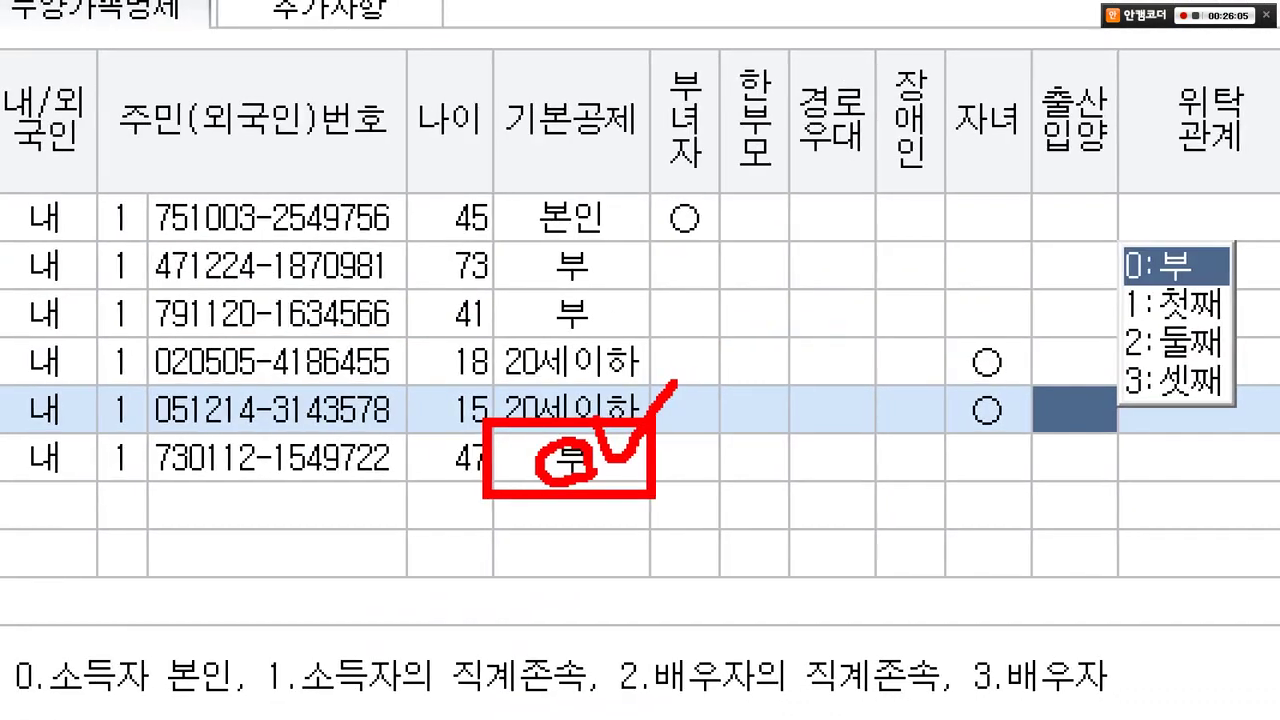
drag(898, 420, 967, 437)
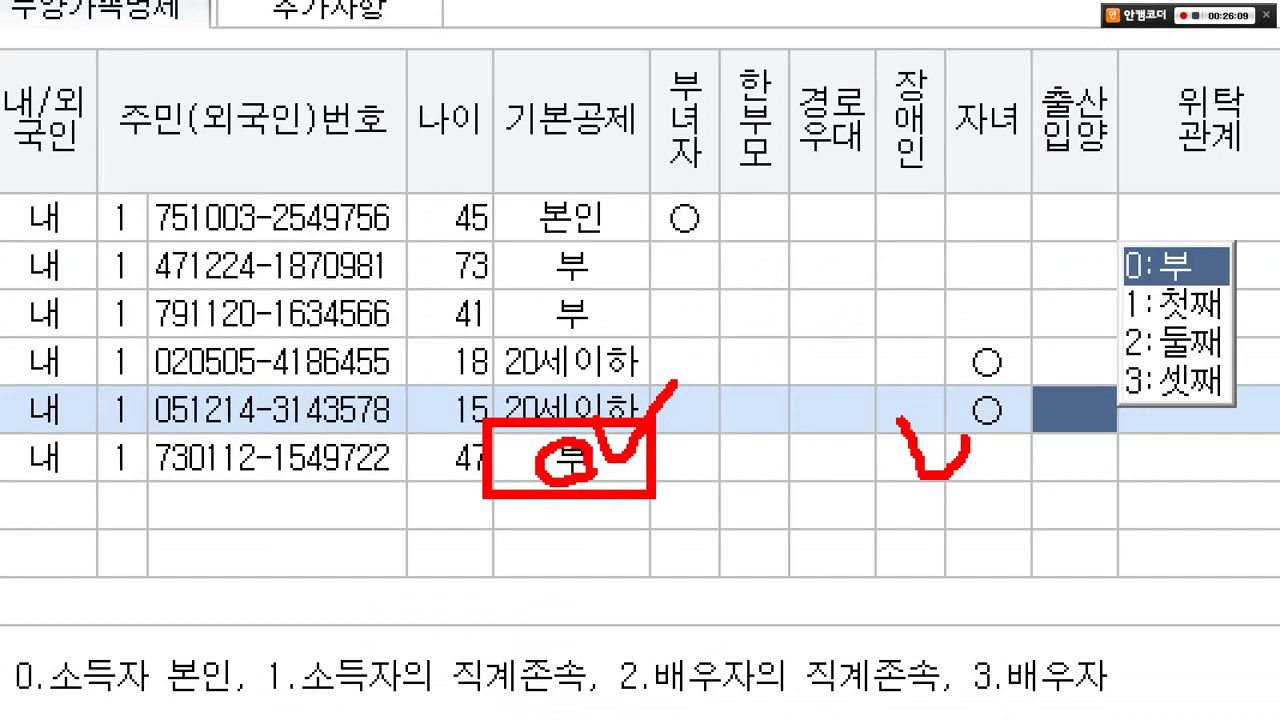
key(Escape)
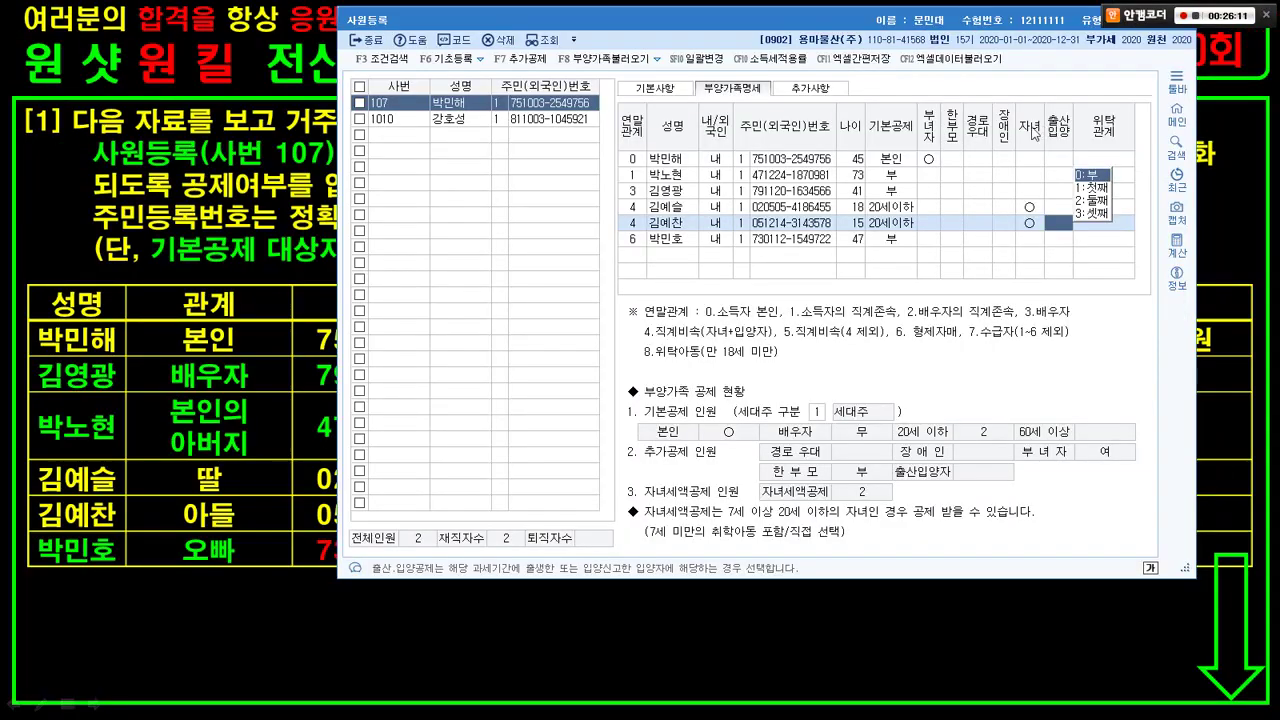
key(ctrl+1)
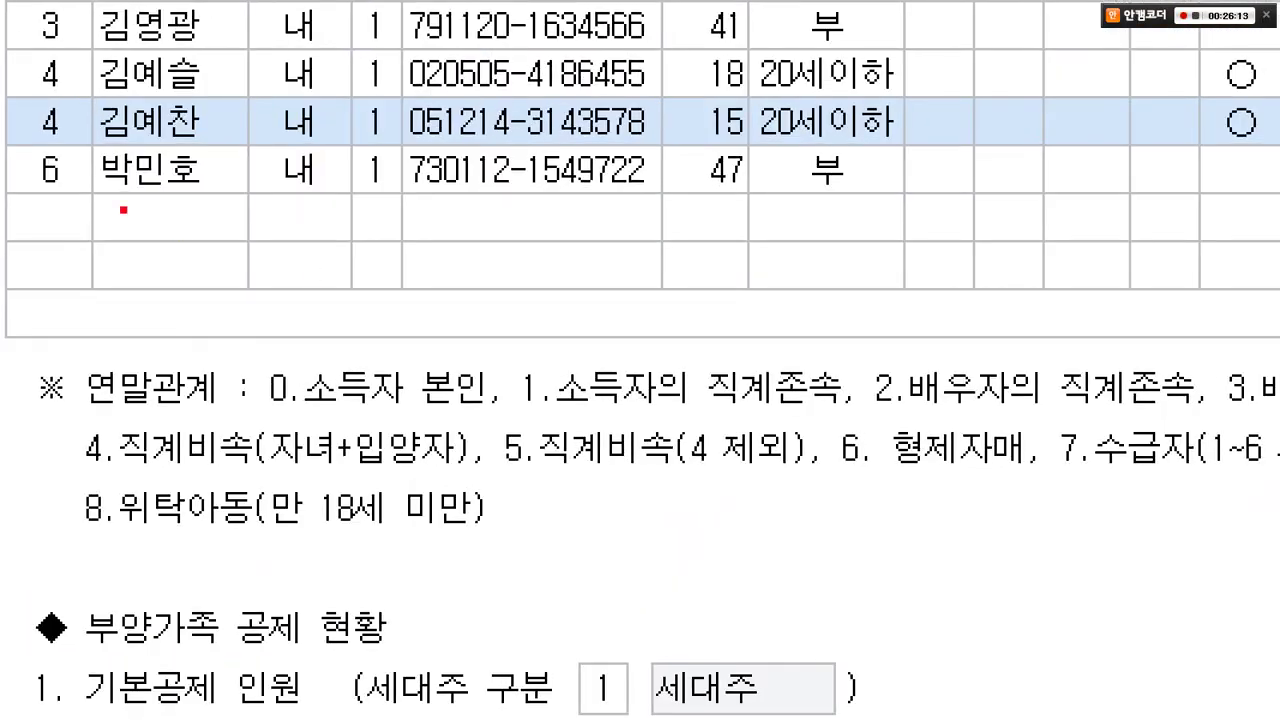
- Check the brother's relationship code and age in the 부양가족명세 list
drag(44, 133, 216, 203)
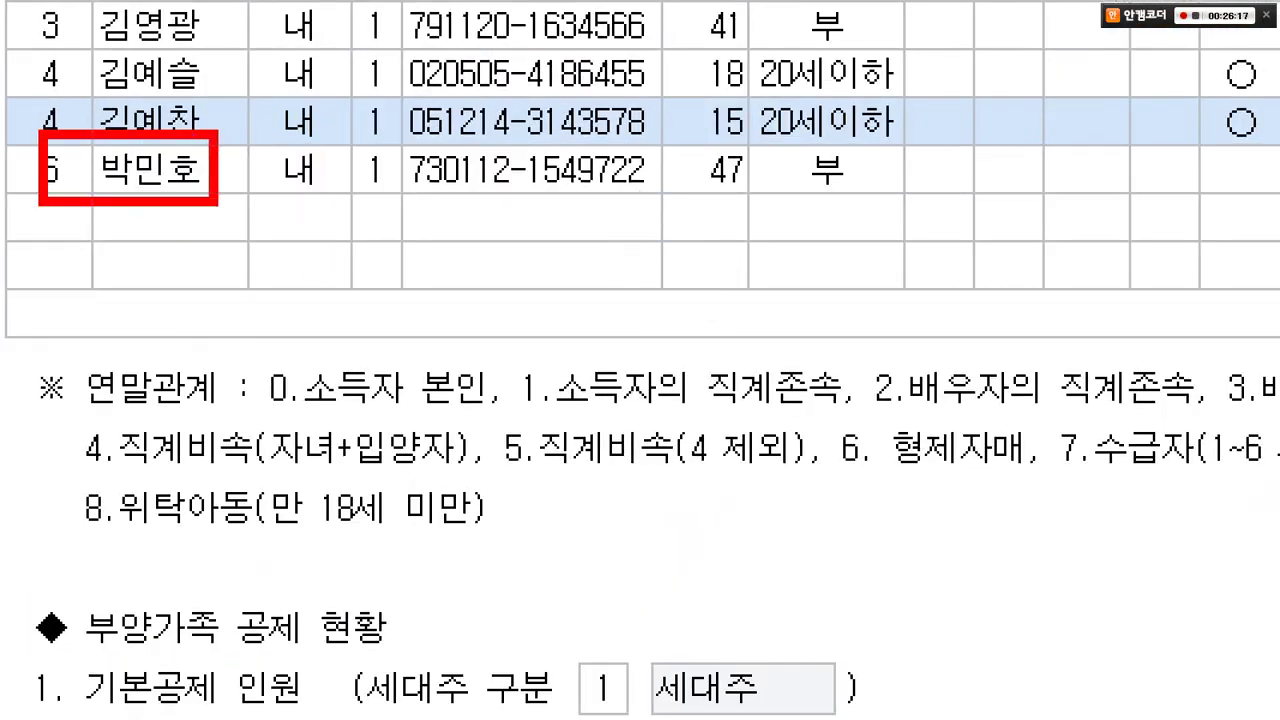
drag(726, 199, 694, 201)
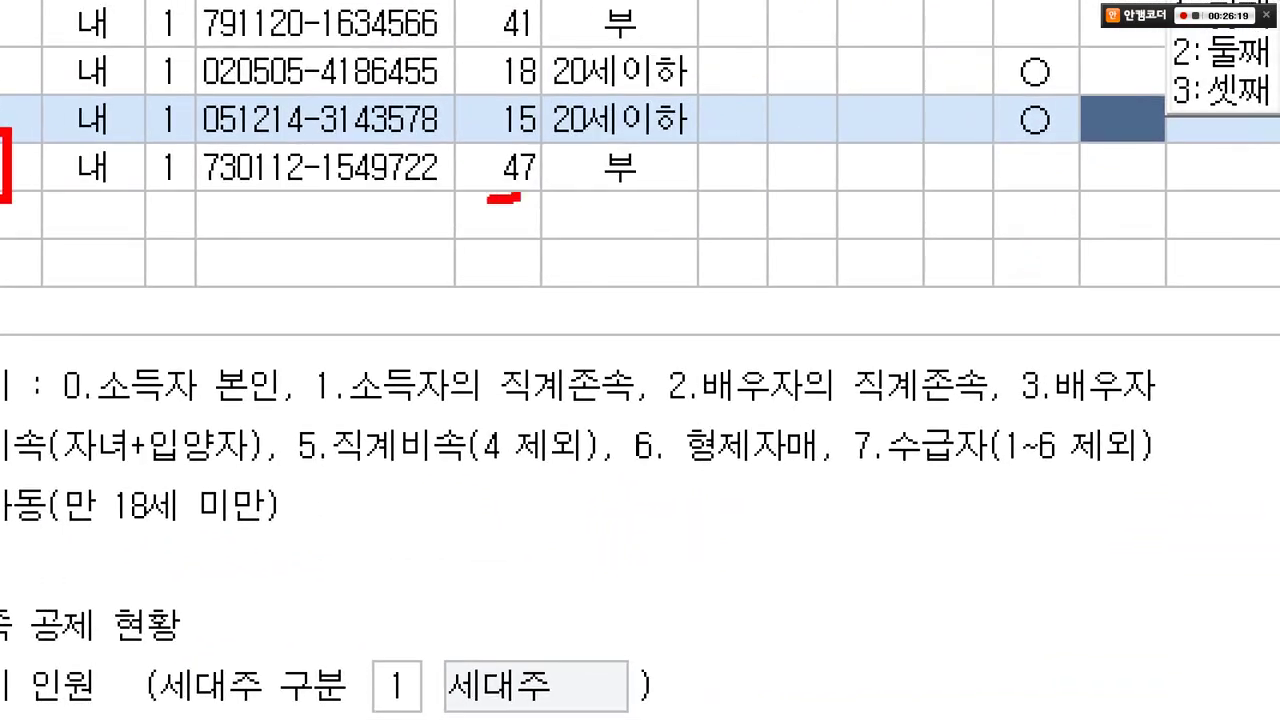
mouse_move(488, 199)
mouse_down()
mouse_move(502, 142)
mouse_move(525, 188)
mouse_up()
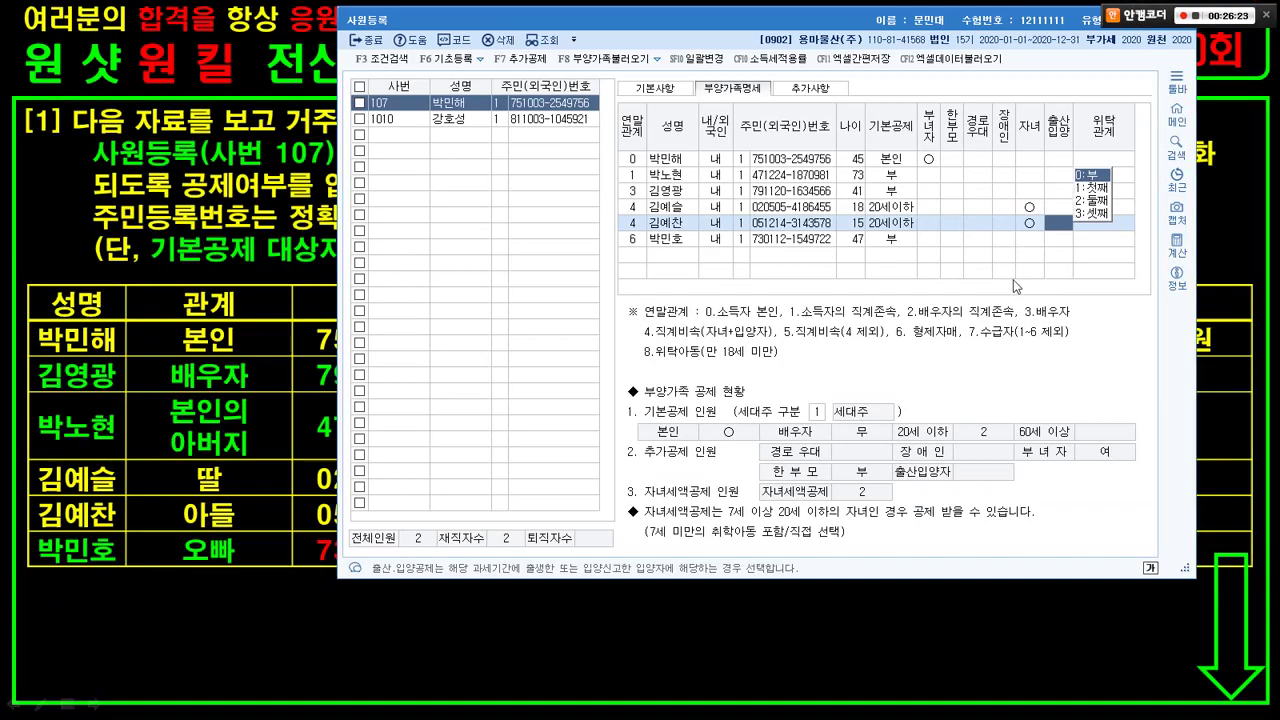
- Try 5:장애인 as the brother's 기본공제, then restore it to 0:부
click(898, 240)
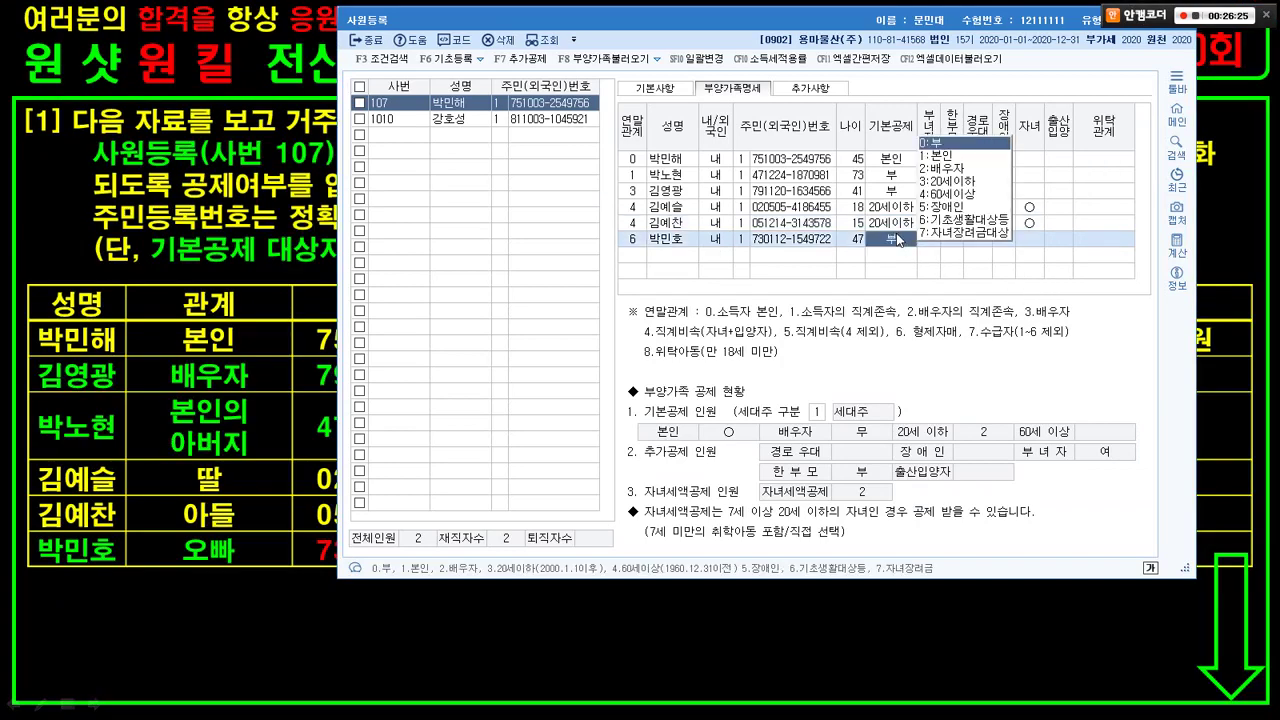
click(933, 207)
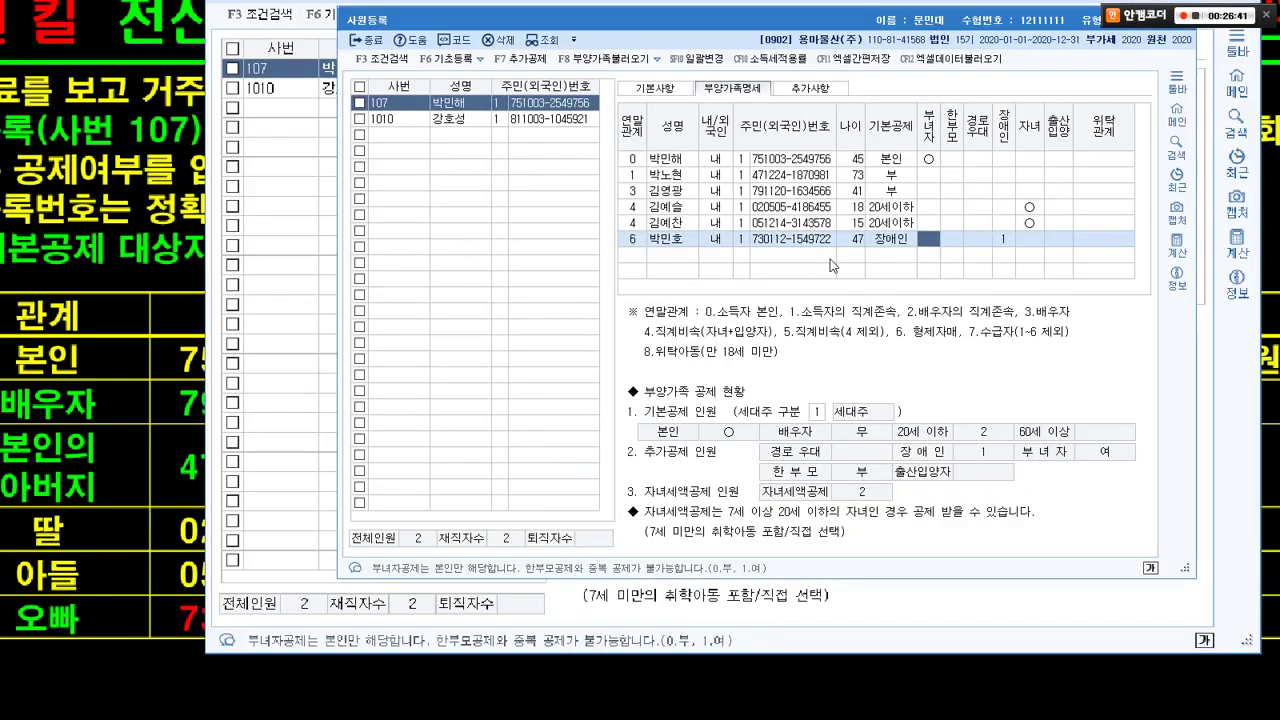
click(878, 240)
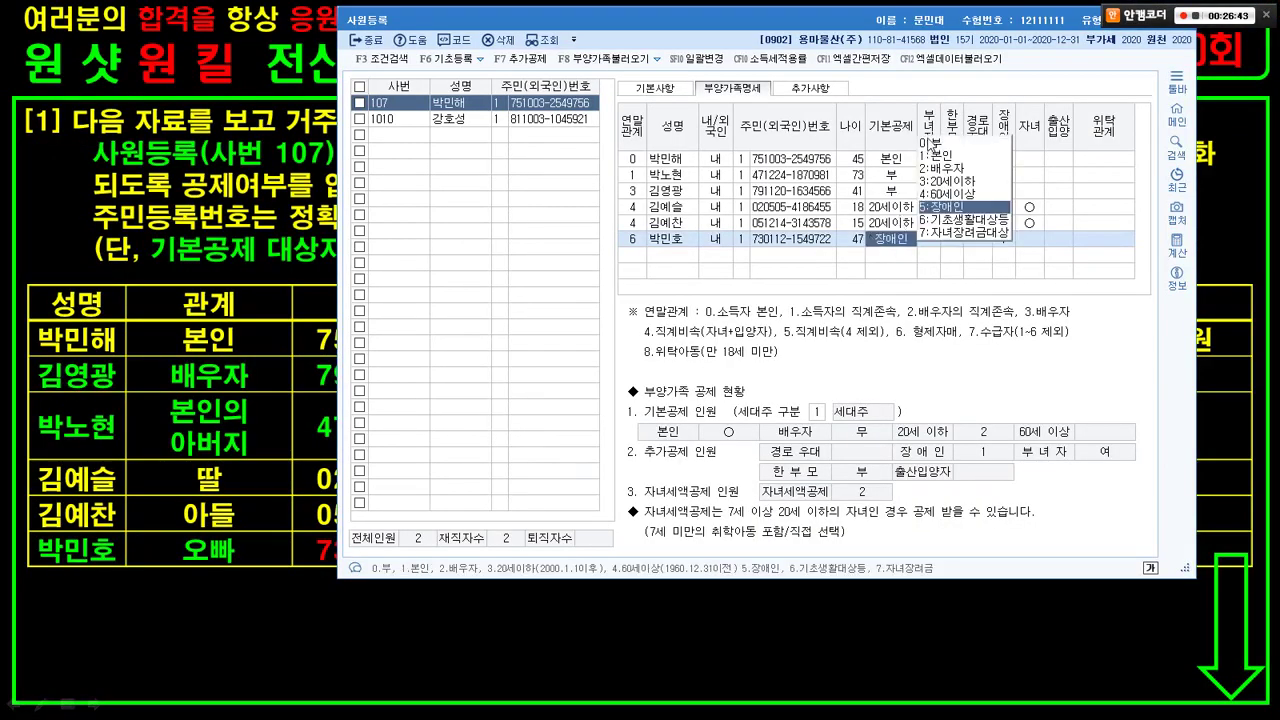
click(930, 143)
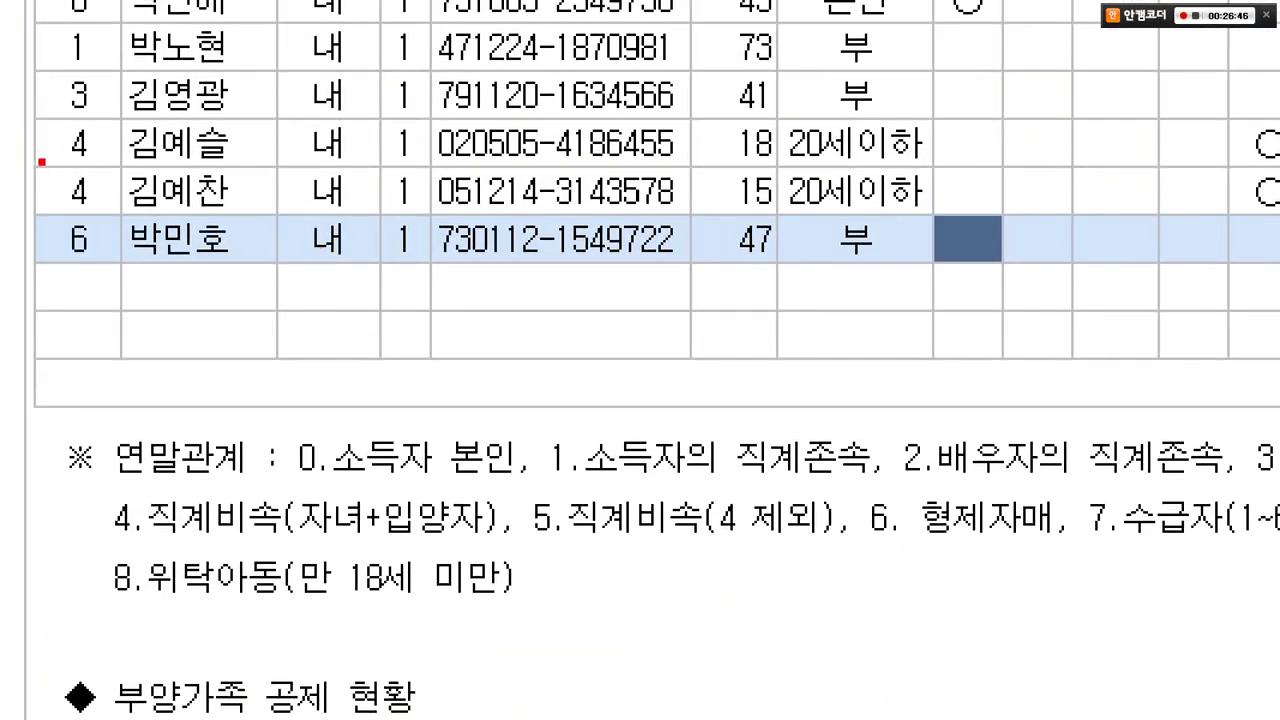
- Examine the son's row and his 기본공제 entry in the 부양가족명세 list
mouse_move(42, 161)
mouse_down()
mouse_move(924, 250)
mouse_move(990, 220)
mouse_up()
drag(957, 126, 1016, 102)
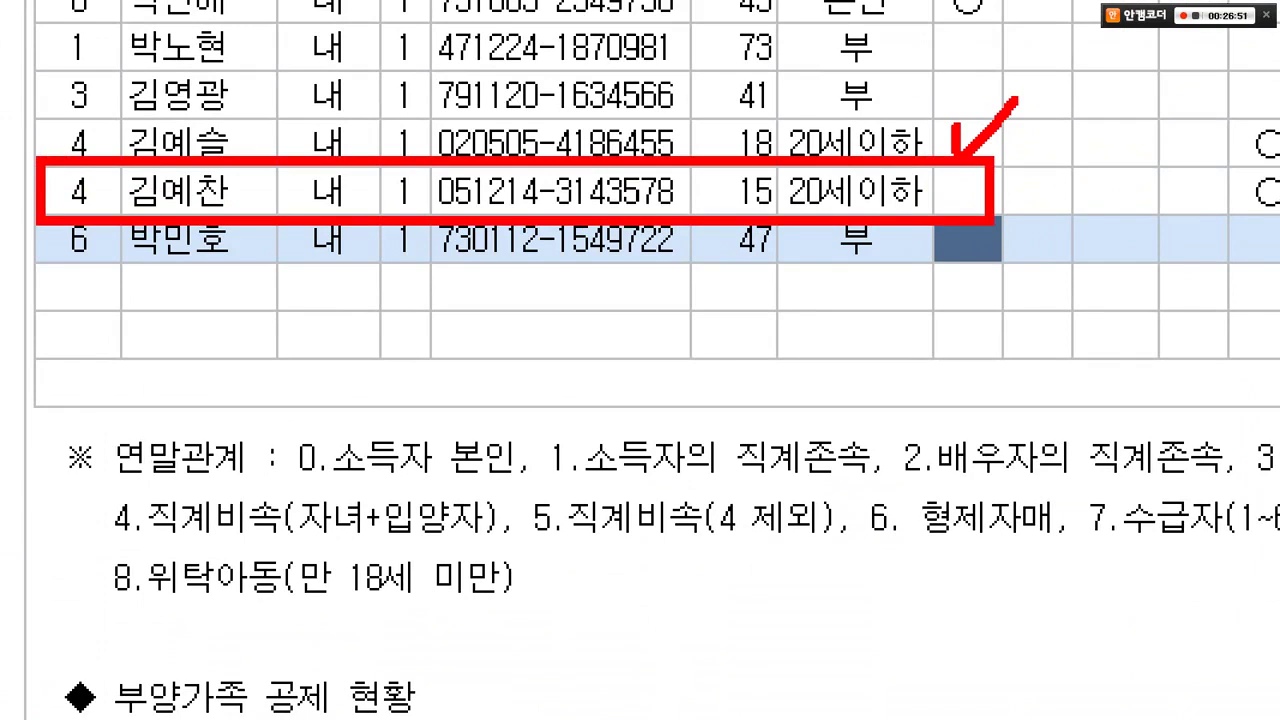
mouse_move(886, 226)
mouse_down()
mouse_move(815, 199)
mouse_move(792, 210)
mouse_move(862, 168)
mouse_move(848, 214)
mouse_up()
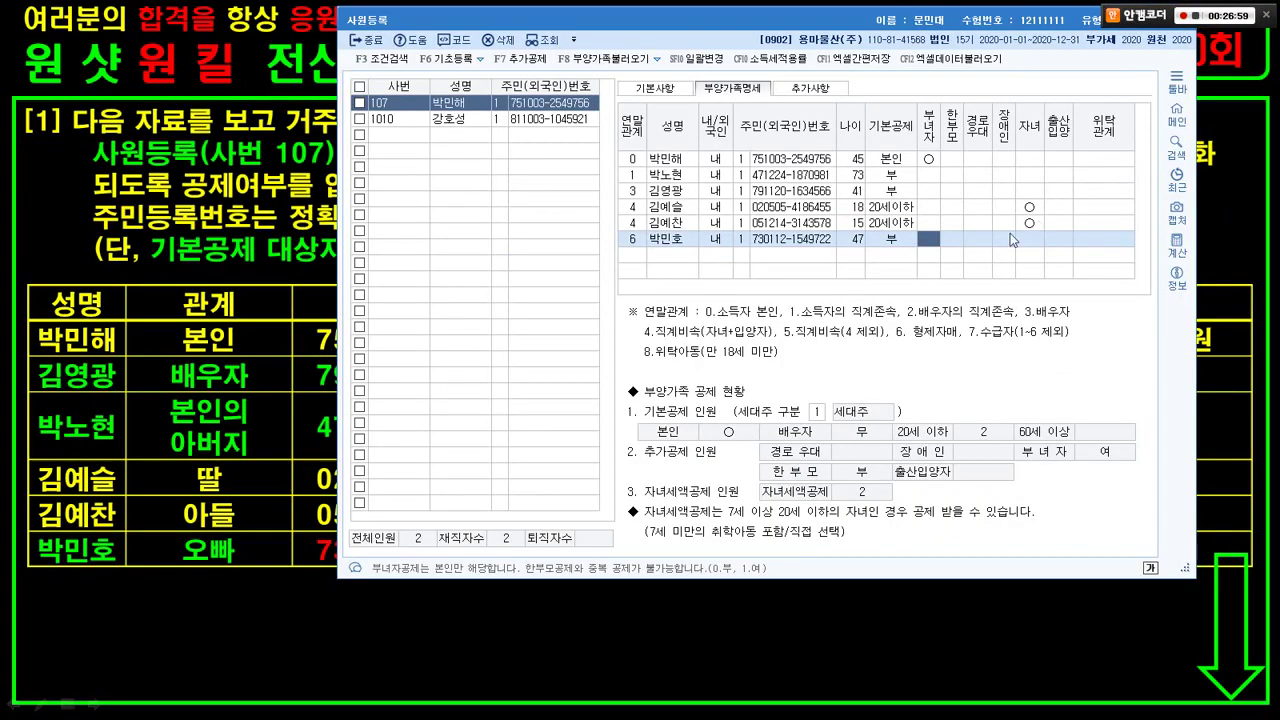
- Try 1:장애인복지법 as the son's 장애인 setting in the 부양가족명세 list
click(1001, 238)
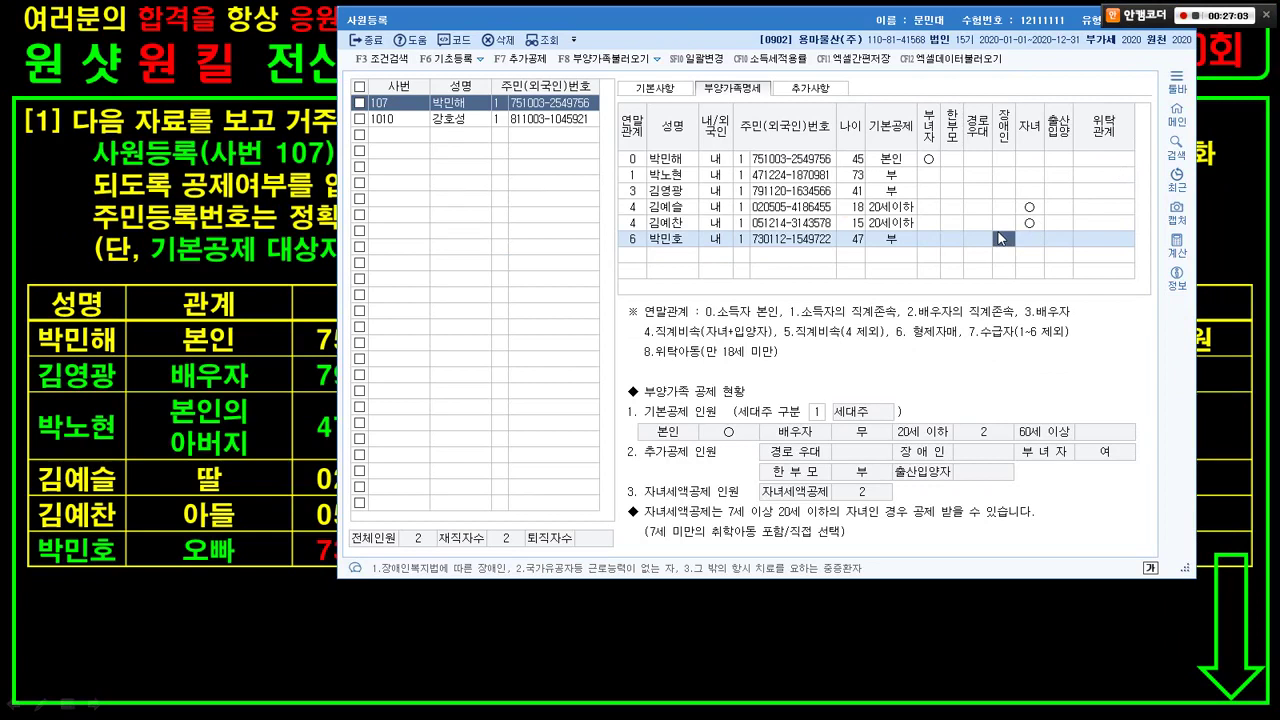
click(1004, 222)
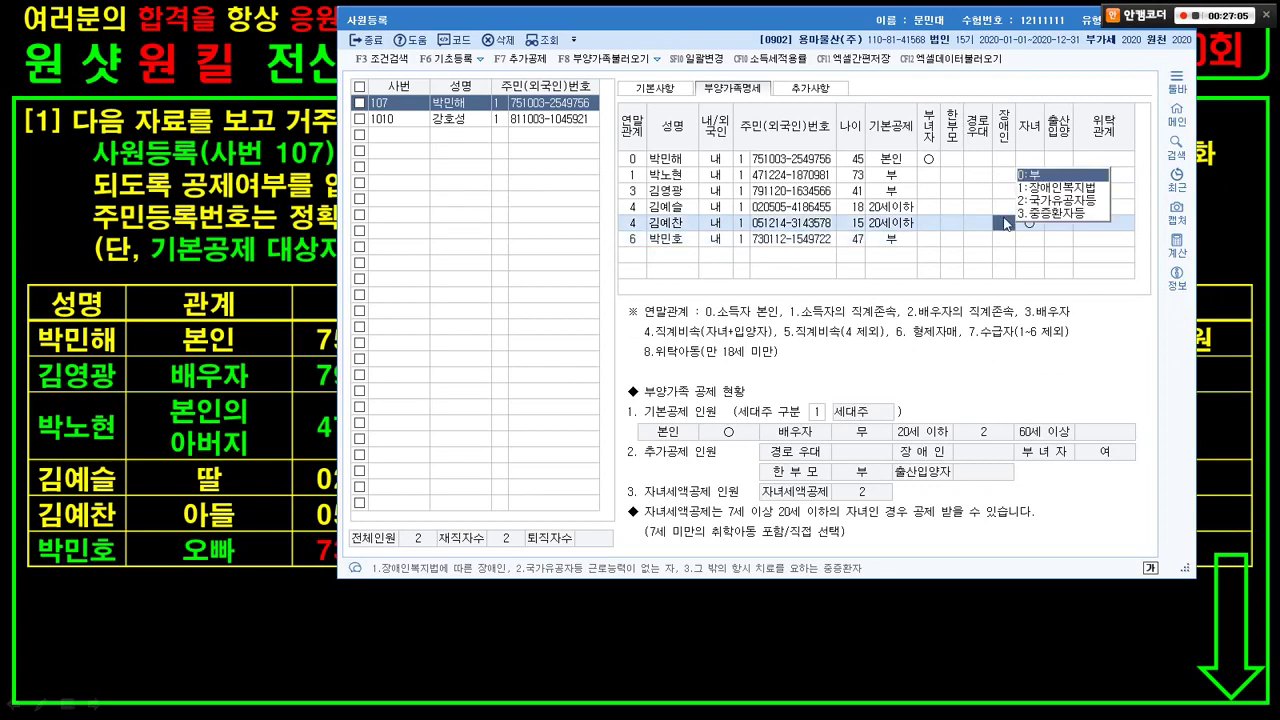
click(1028, 186)
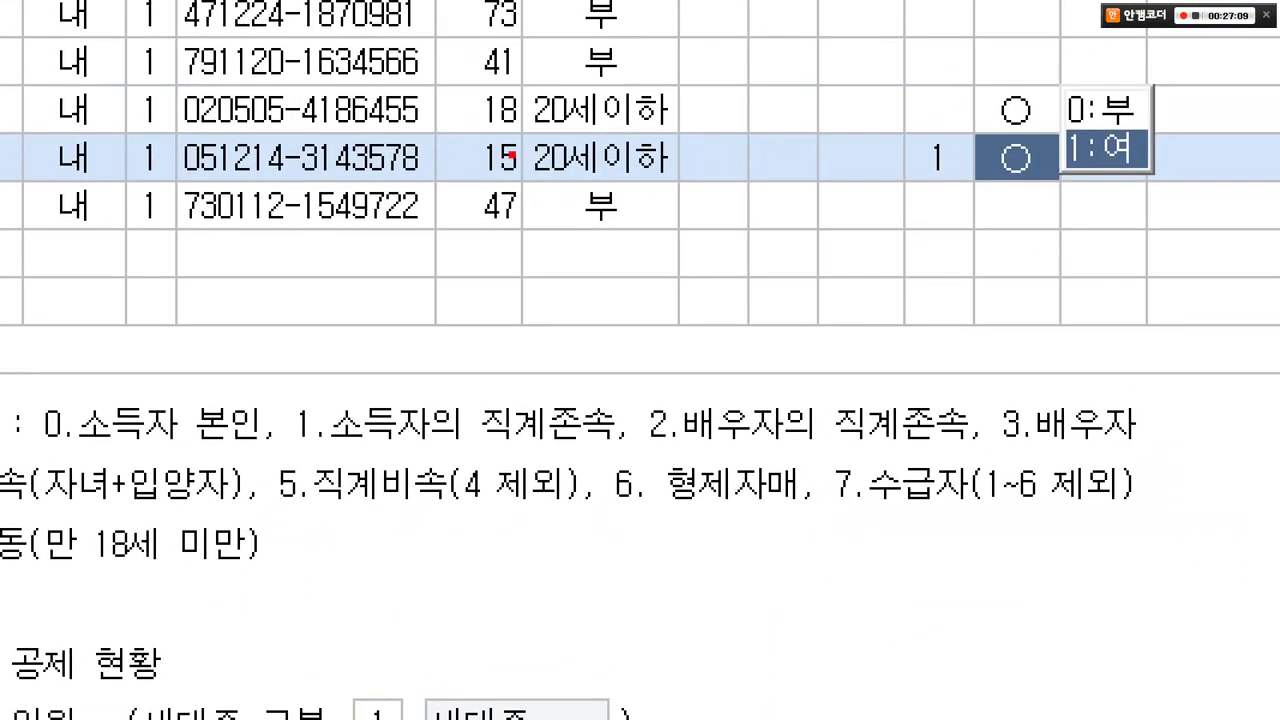
- Compare the son's age, 기본공제 and 장애인 entries with the brother's 기본공제 and 장애인 entries
drag(414, 113, 708, 186)
mouse_move(637, 87)
mouse_down()
mouse_move(646, 138)
mouse_move(718, 58)
mouse_up()
mouse_move(972, 180)
mouse_down()
mouse_move(902, 168)
mouse_move(970, 135)
mouse_move(968, 178)
mouse_up()
key(Escape)
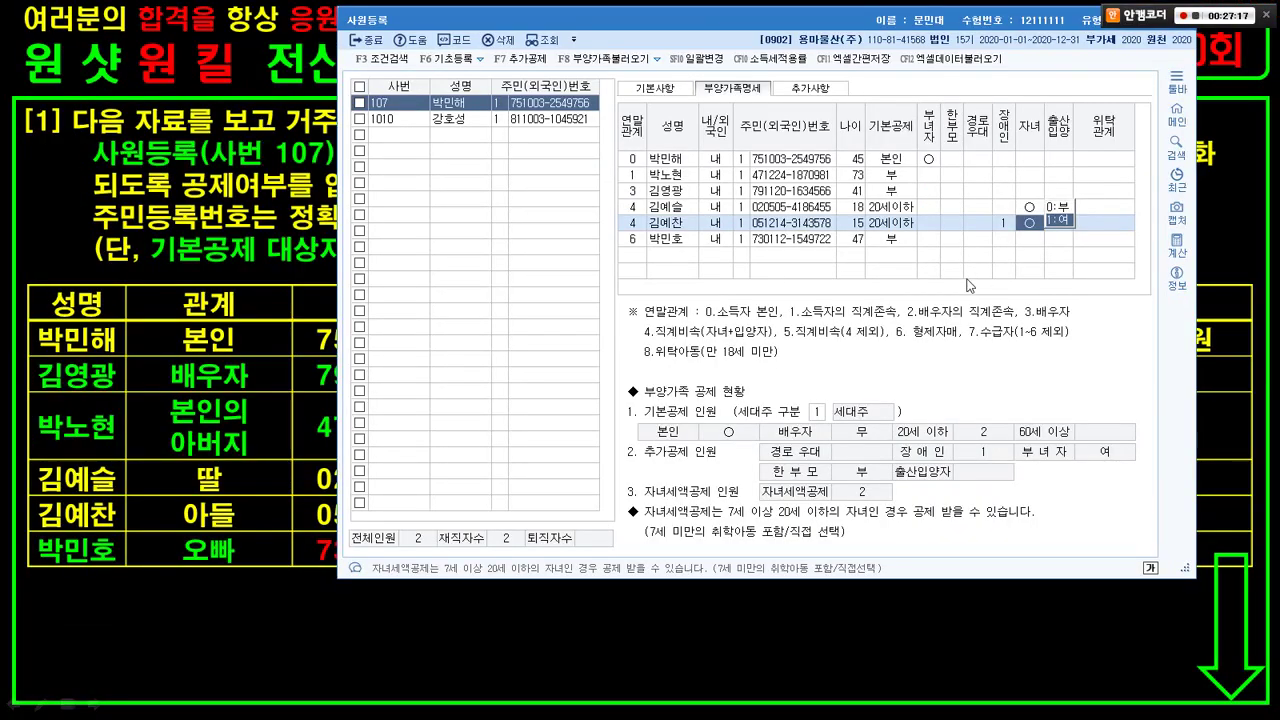
key(ctrl+1)
click(962, 251)
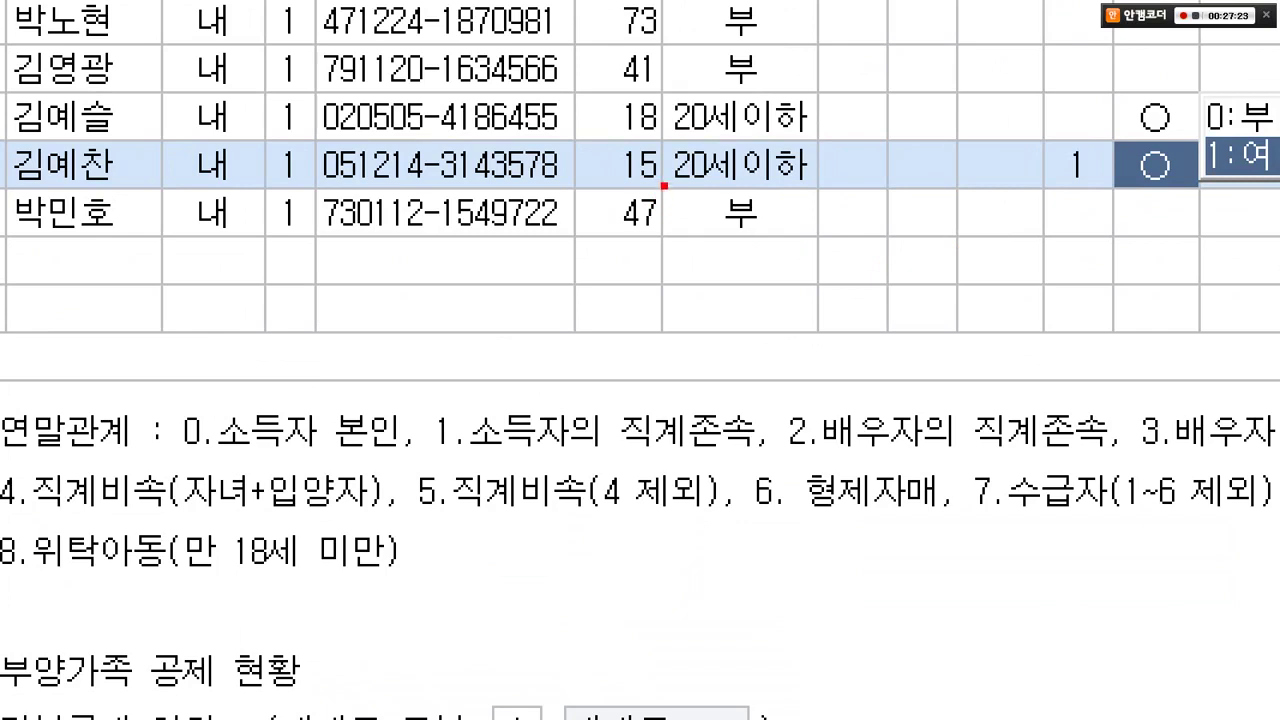
drag(660, 178, 820, 244)
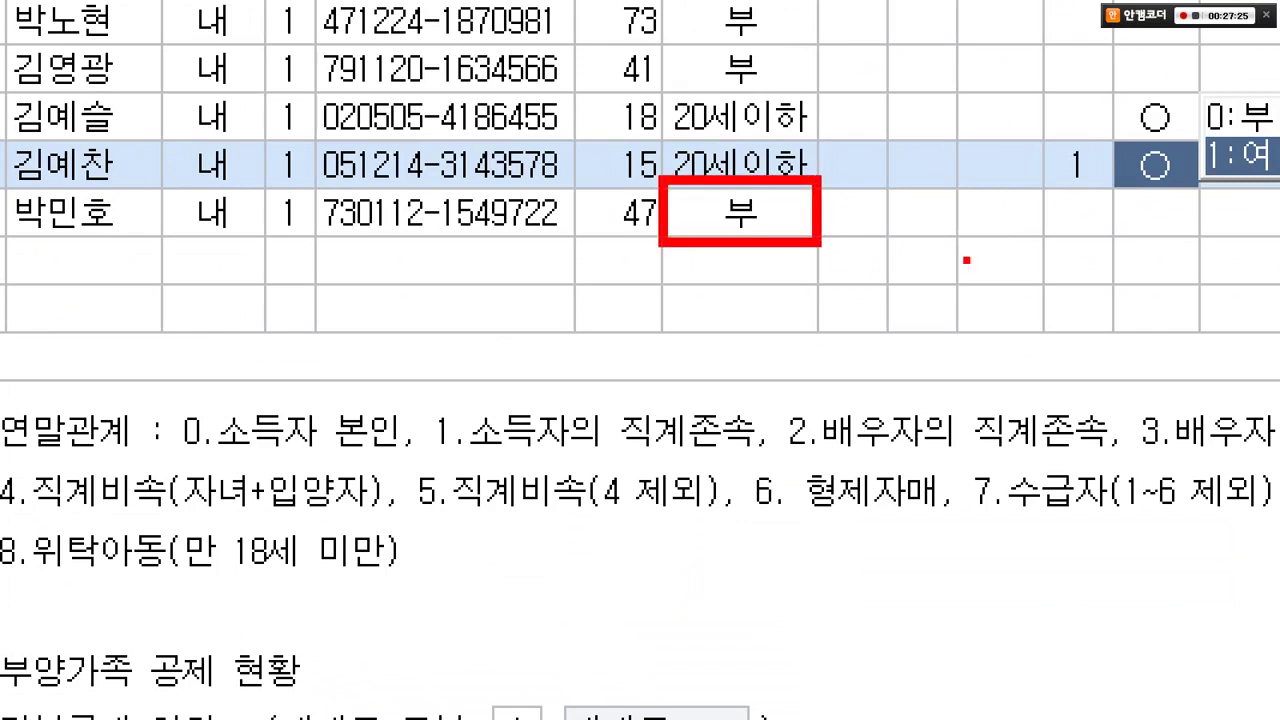
drag(1105, 240, 1104, 251)
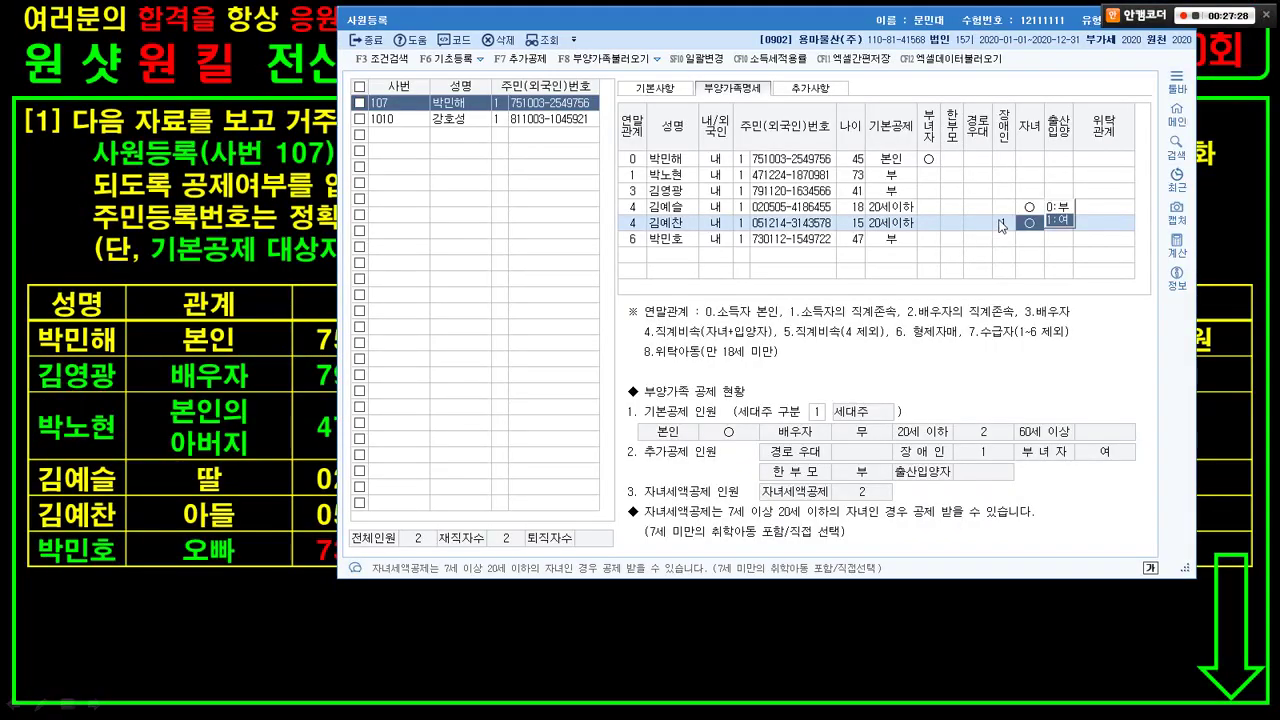
- Restore the son's 장애인 setting to 0:부 and return to the exam question slide
click(1072, 165)
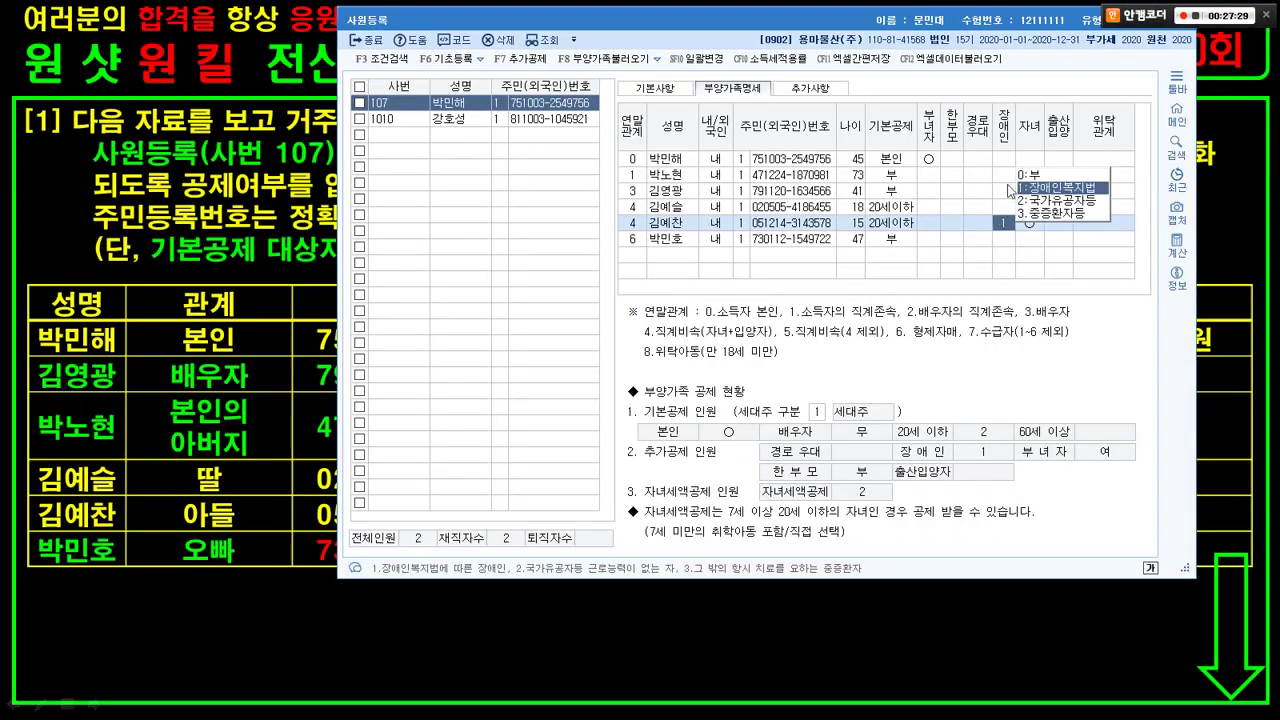
click(1025, 175)
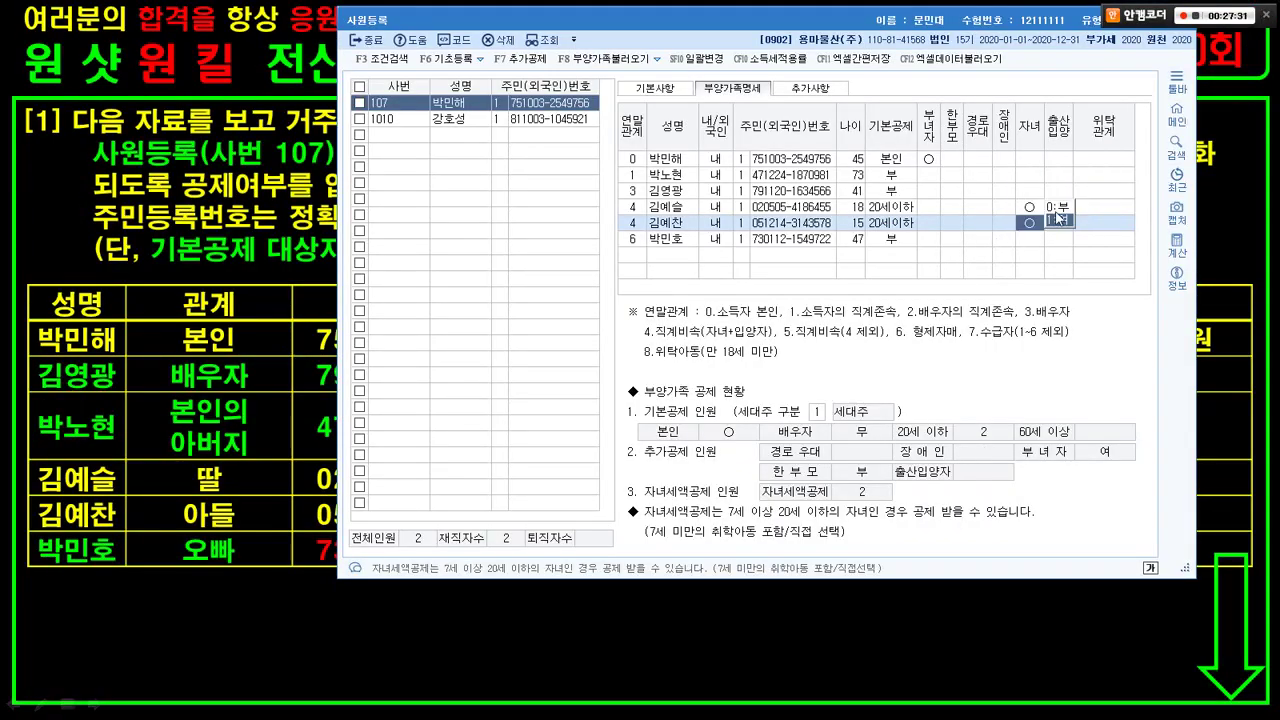
click(1058, 218)
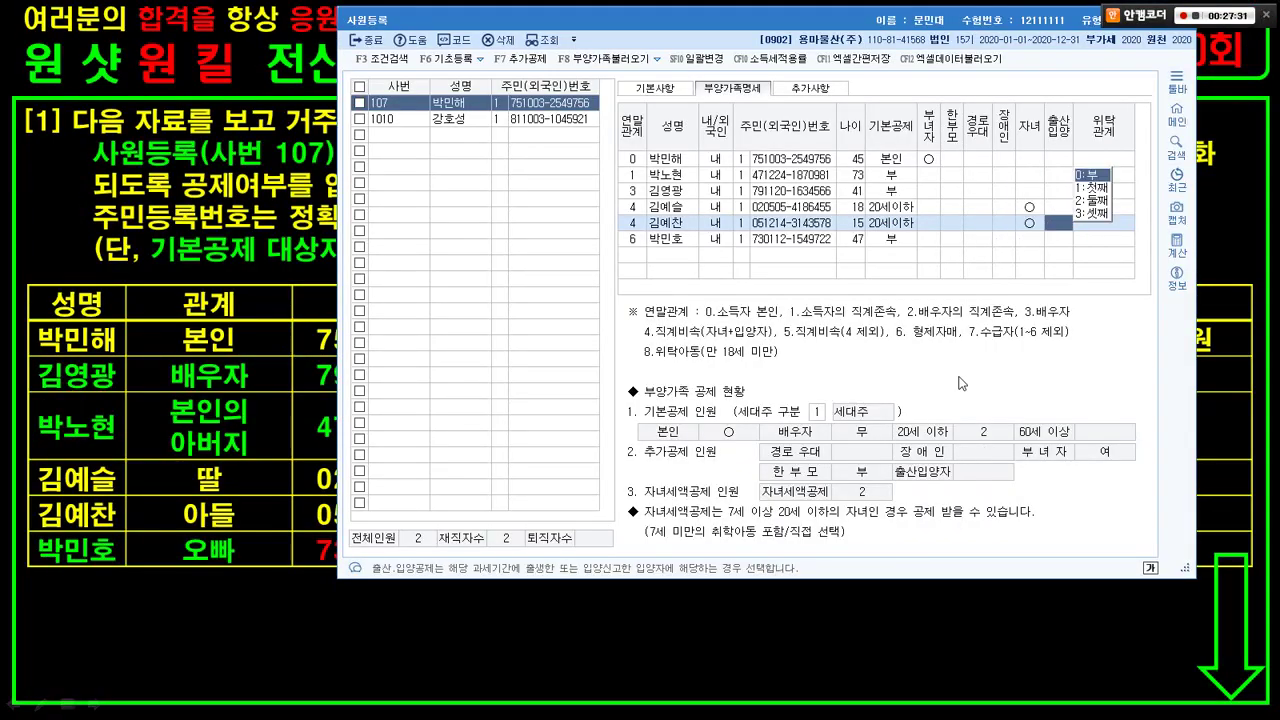
click(266, 215)
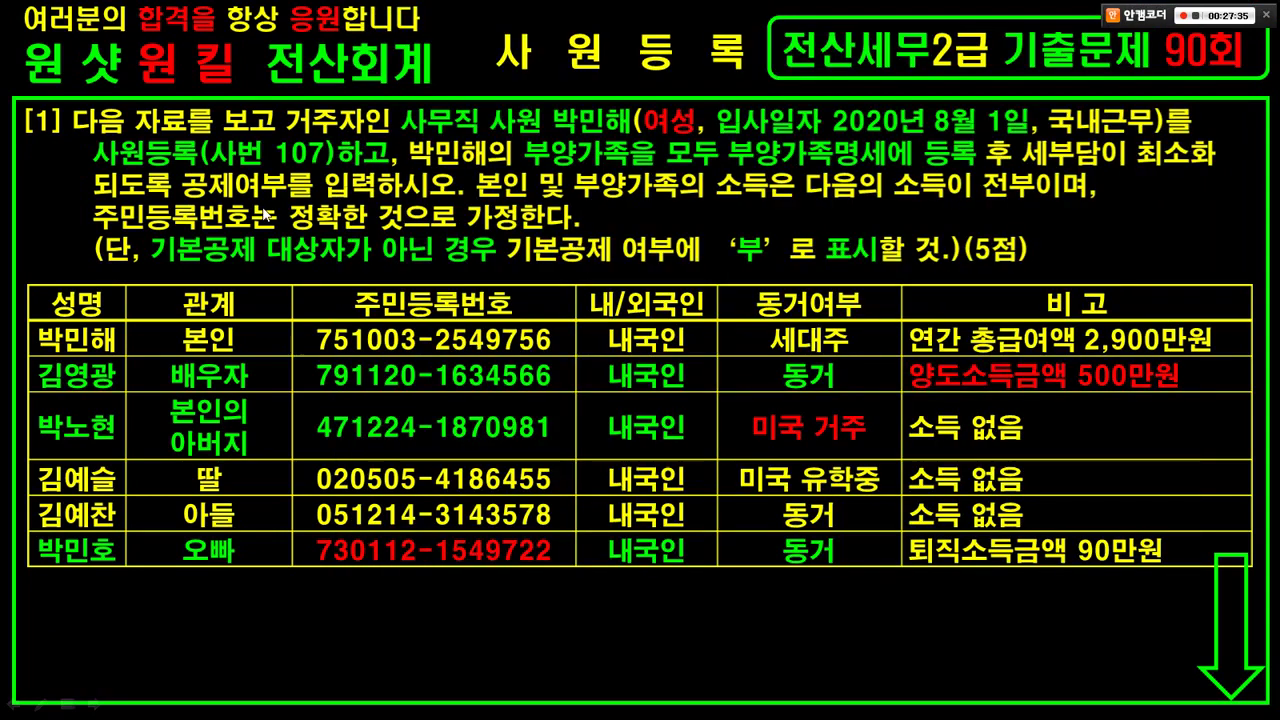